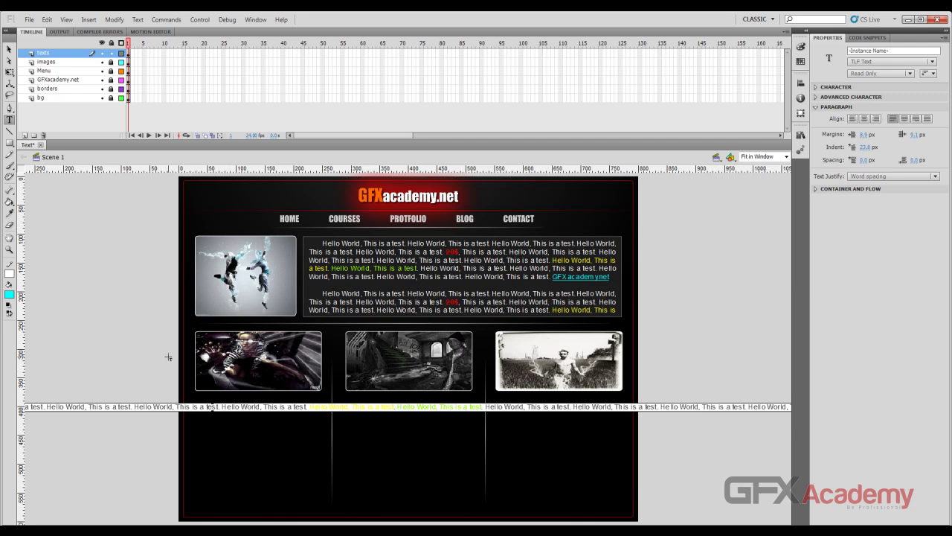
# - Undo the single-line paste and fill a new text box below the first thumbnail, matching its width, with the Hello World text
pyautogui.hotkey('ctrl', 'z')
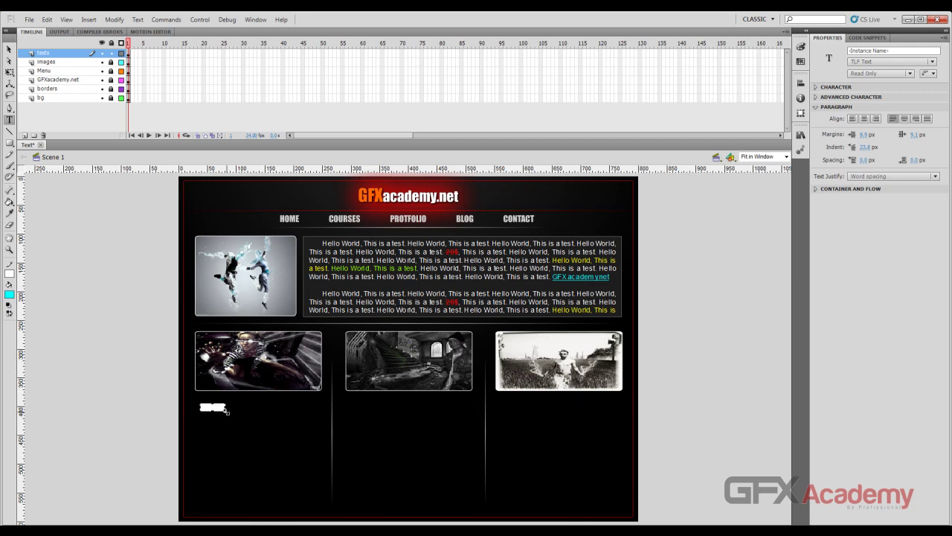
pyautogui.moveTo(225, 409); pyautogui.dragTo(317, 497)
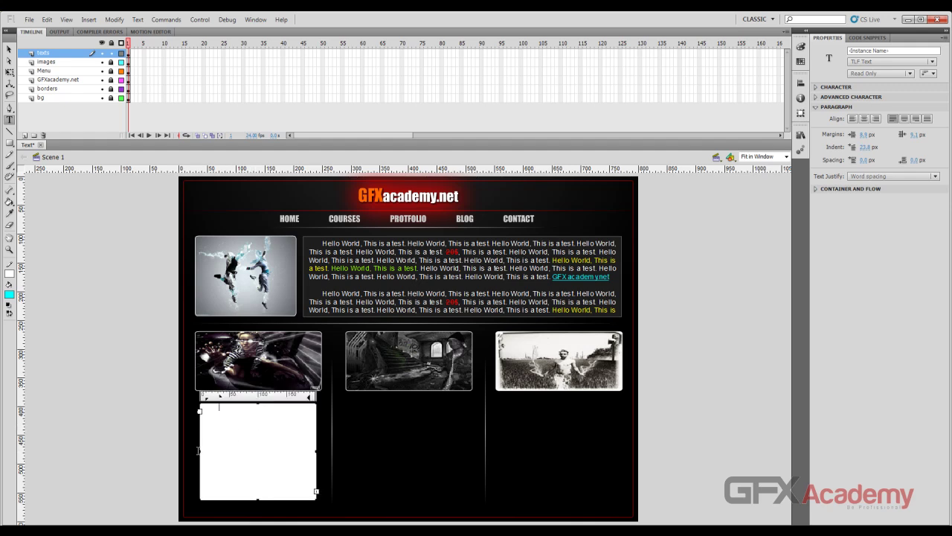
pyautogui.moveTo(198, 450); pyautogui.dragTo(197, 450)
pyautogui.moveTo(195, 452); pyautogui.dragTo(193, 452)
pyautogui.moveTo(315, 451); pyautogui.dragTo(322, 451)
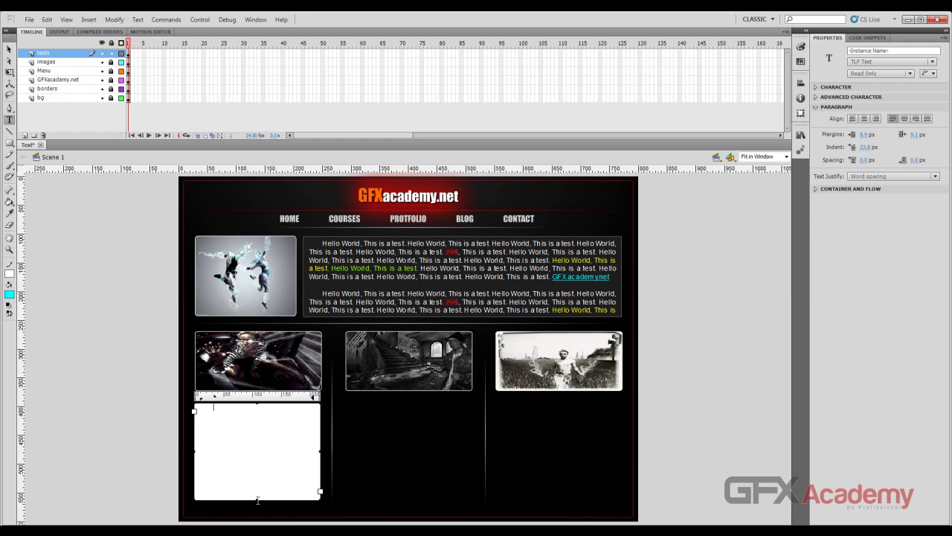
pyautogui.moveTo(258, 500); pyautogui.dragTo(258, 511)
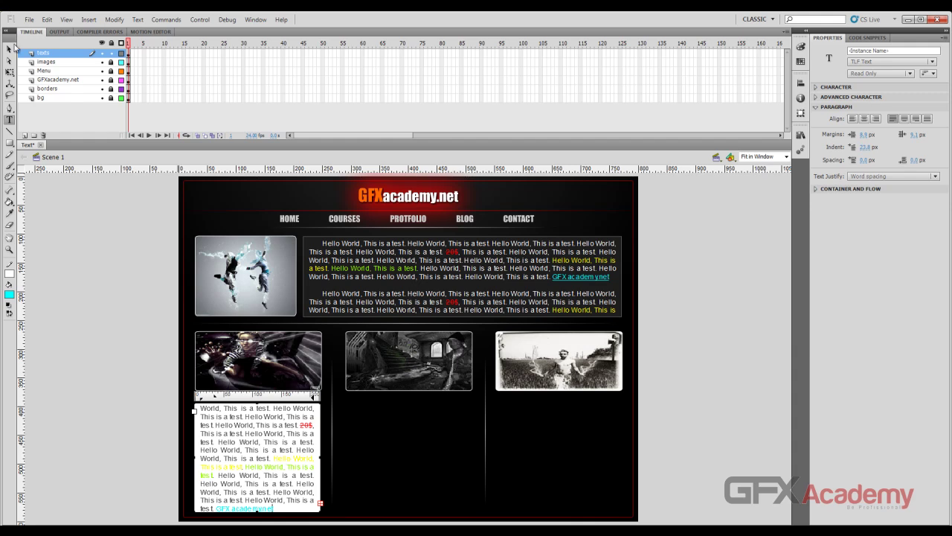
pyautogui.click(10, 50)
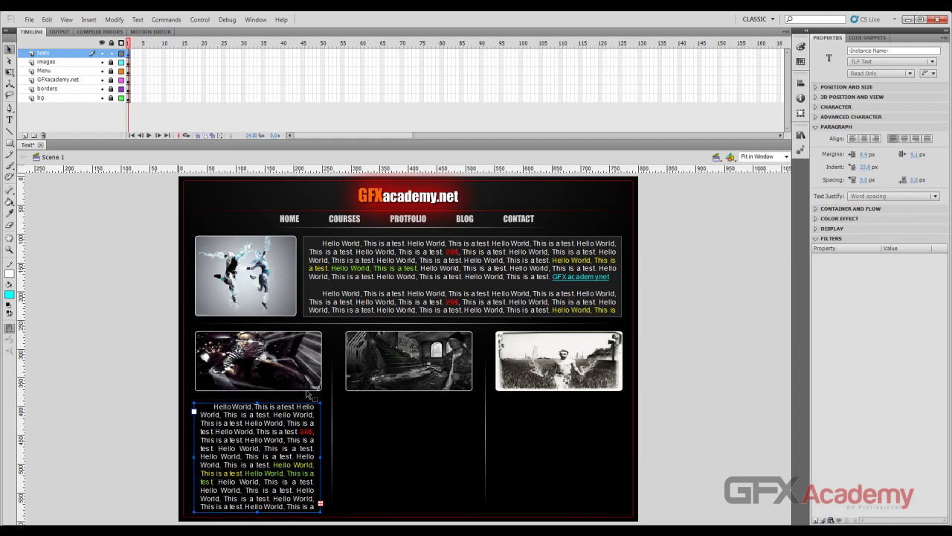
# - Stretch the first text box well below the stage and shrink it back to fit inside the page
pyautogui.hotkey('ctrl', '-')
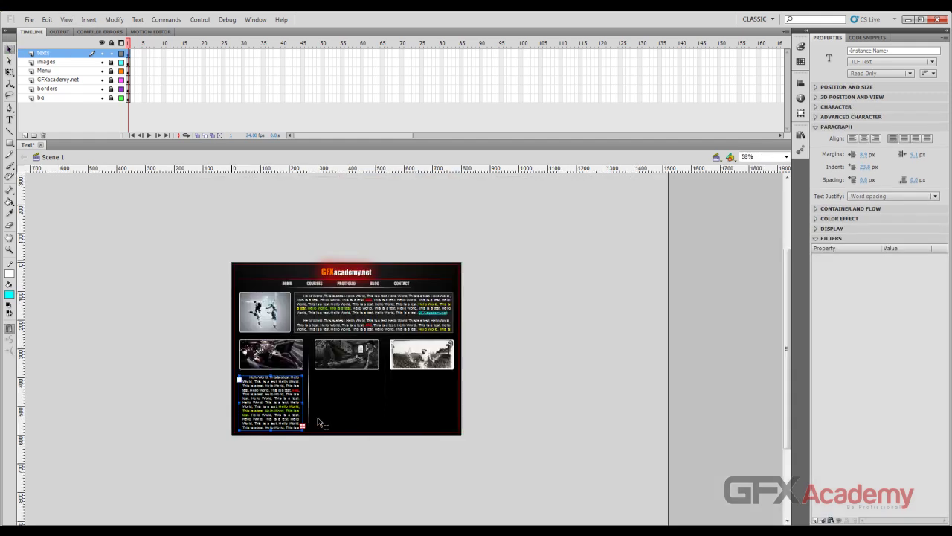
pyautogui.moveTo(271, 430); pyautogui.dragTo(274, 523)
pyautogui.scroll(-3, 277, 446)
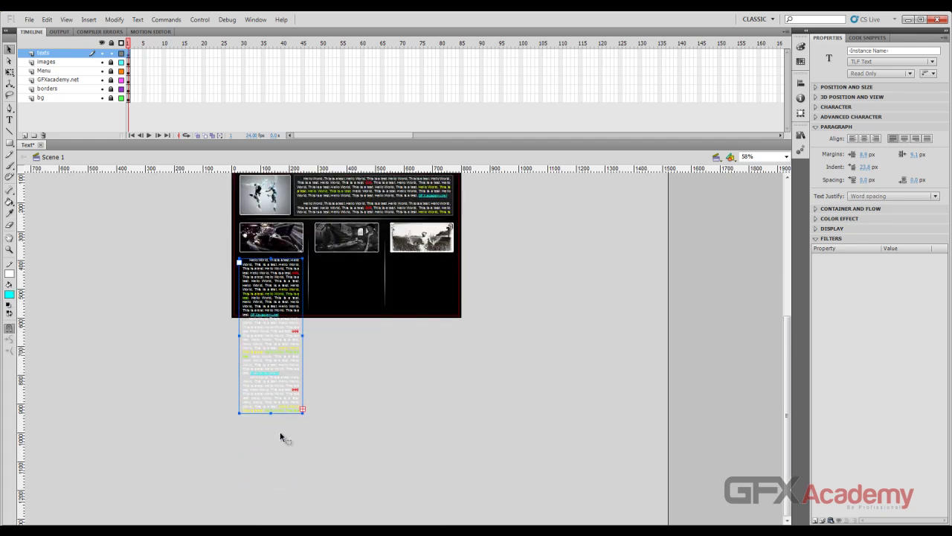
pyautogui.moveTo(271, 411)
pyautogui.mouseDown()
pyautogui.moveTo(273, 477)
pyautogui.moveTo(270, 408)
pyautogui.mouseUp()
pyautogui.click(302, 404)
pyautogui.moveTo(279, 310); pyautogui.dragTo(279, 312)
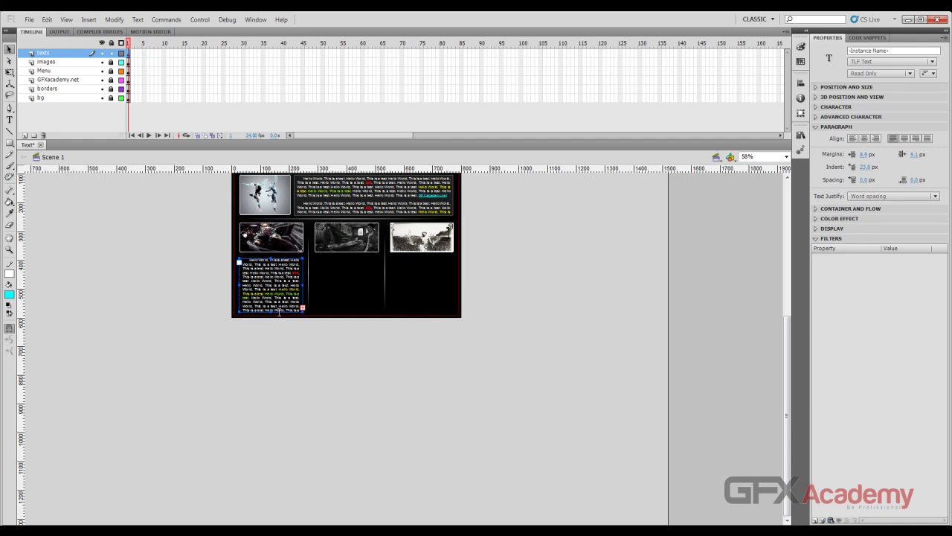
# - Flow the first text box's overflow into a linked text box of the same size below the second thumbnail
pyautogui.hotkey('ctrl', '=')
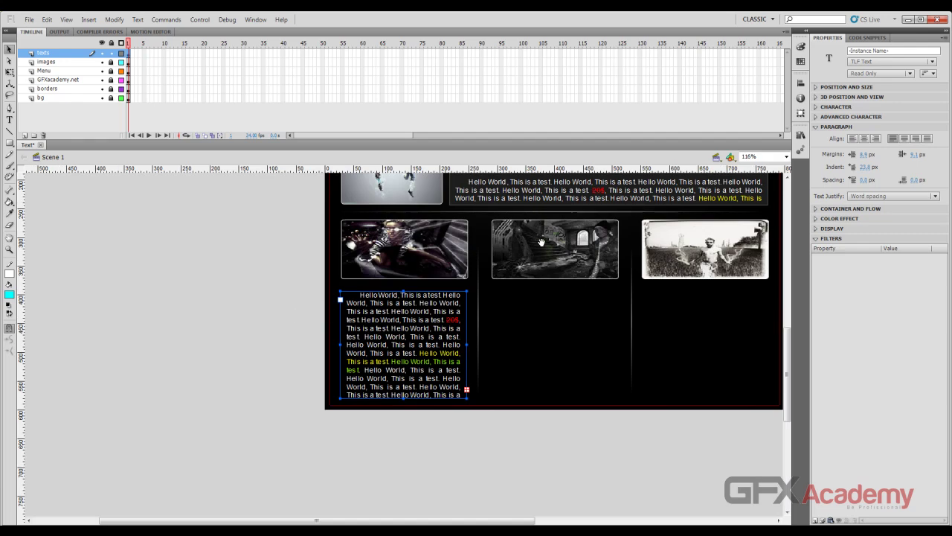
pyautogui.moveTo(541, 241); pyautogui.dragTo(392, 284)
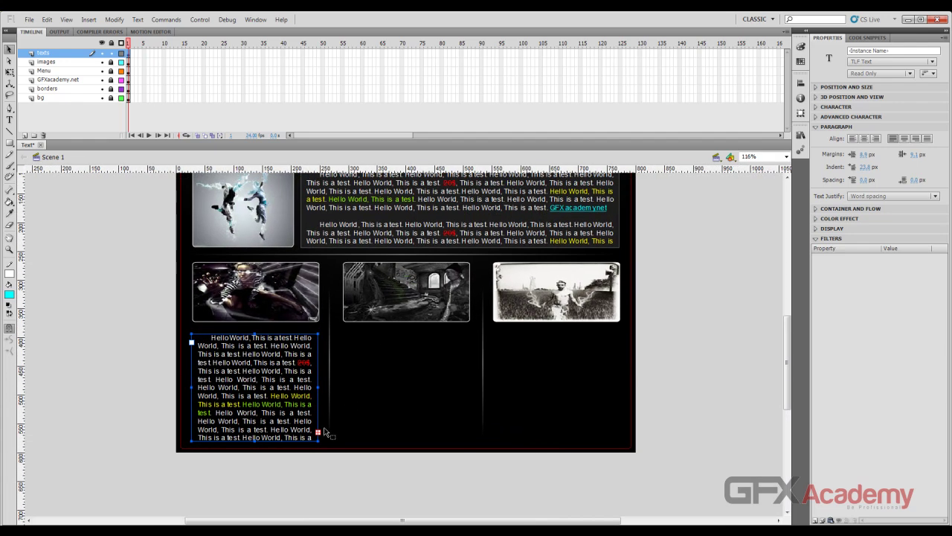
pyautogui.press('t')
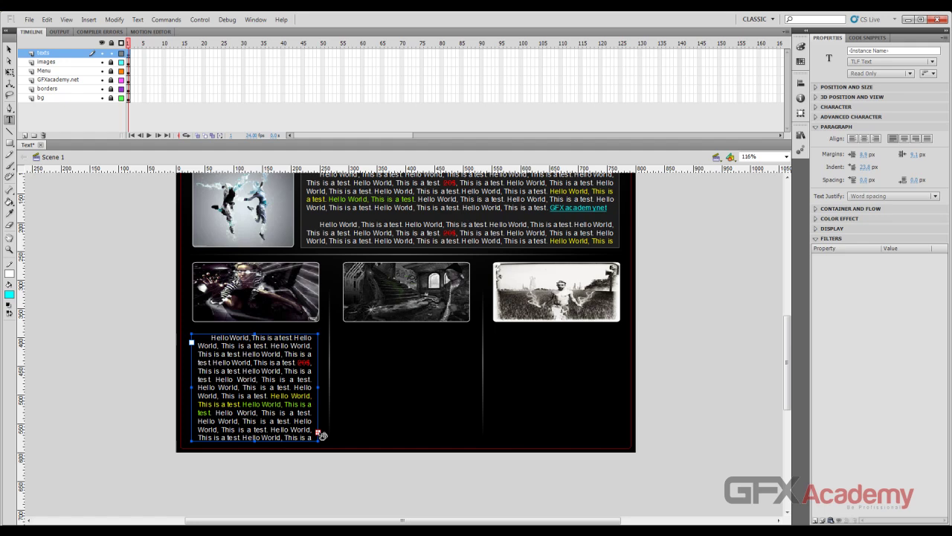
pyautogui.click(318, 432)
pyautogui.click(351, 335)
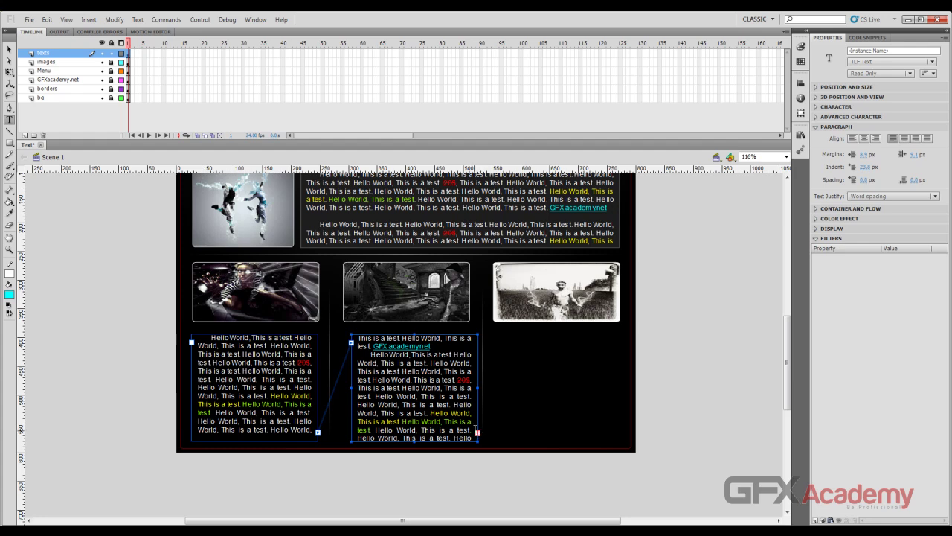
# - Flow the second text box's overflow into a linked text box below the third thumbnail
pyautogui.click(11, 49)
pyautogui.click(477, 432)
pyautogui.click(497, 335)
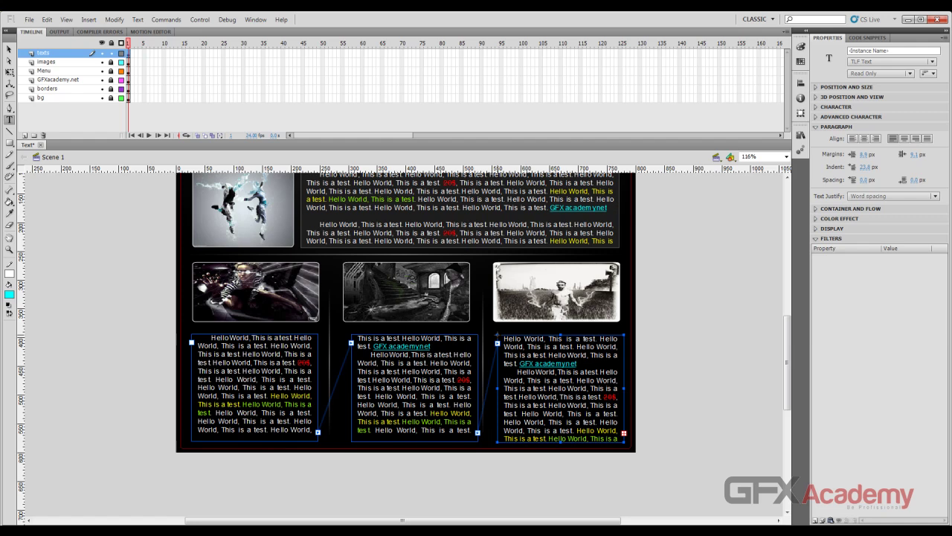
# - Flow the third text box's overflow into a fourth linked text box on the pasteboard beside the stage
pyautogui.click(625, 434)
pyautogui.click(657, 343)
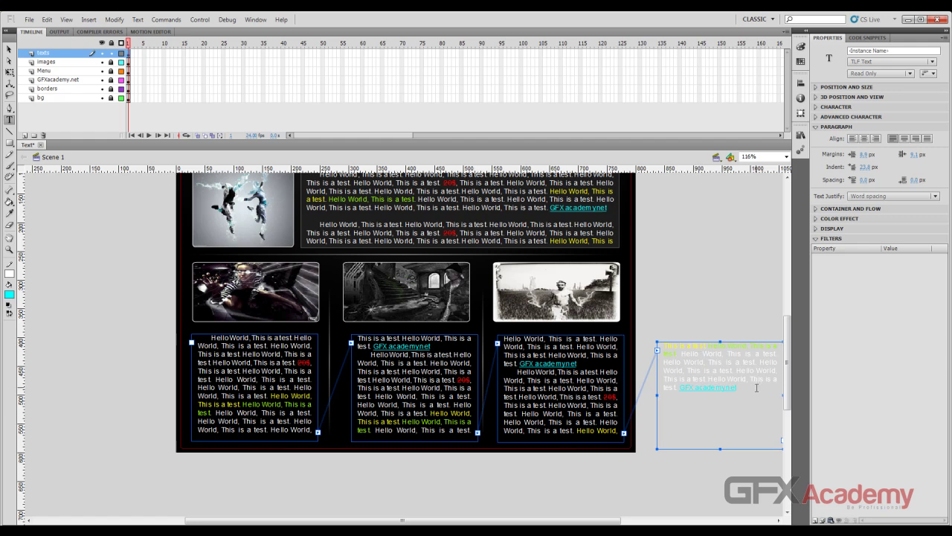
pyautogui.click(11, 50)
pyautogui.hscroll(1, 610, 309)
pyautogui.hscroll(4, 362, 339)
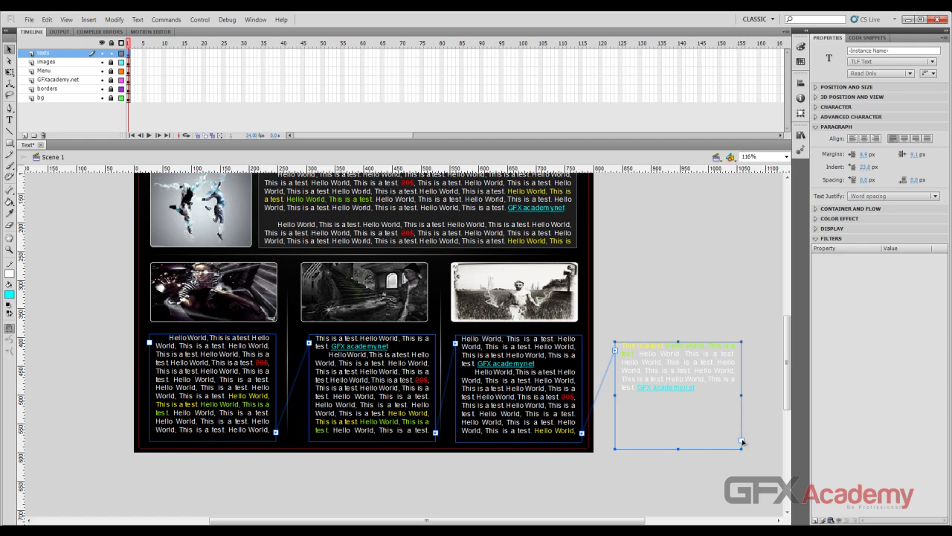
# - Chain two more empty text boxes on the pasteboard after the fourth one
pyautogui.press('t')
pyautogui.click(765, 446)
pyautogui.click(691, 379)
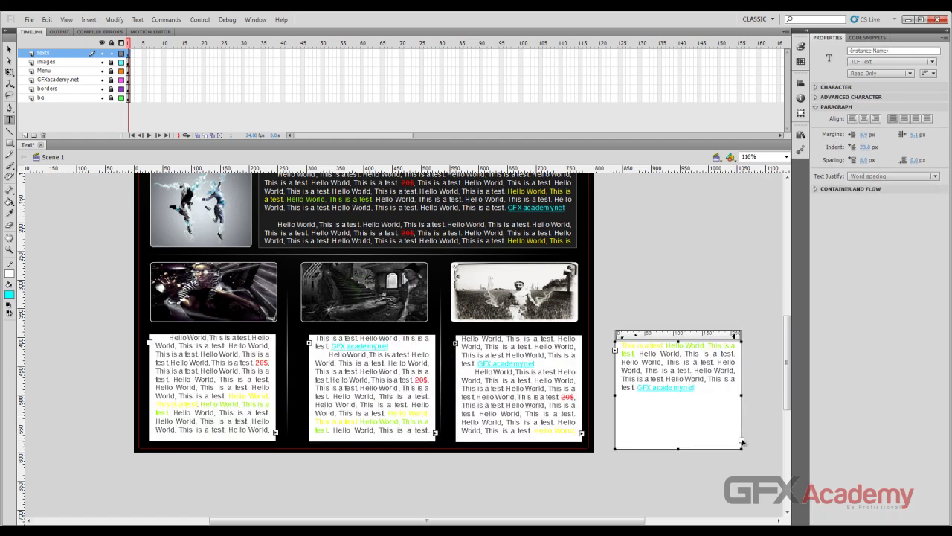
pyautogui.click(9, 48)
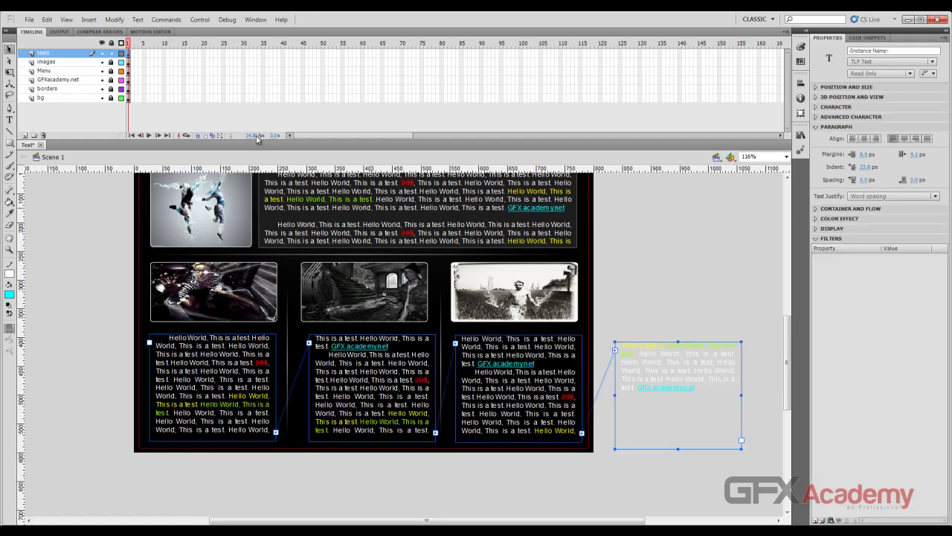
pyautogui.press('t')
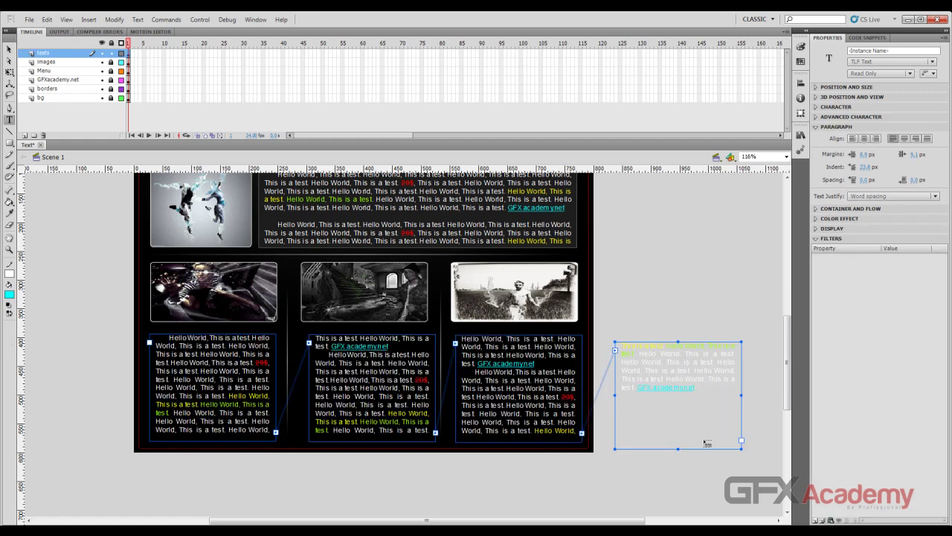
pyautogui.click(667, 313)
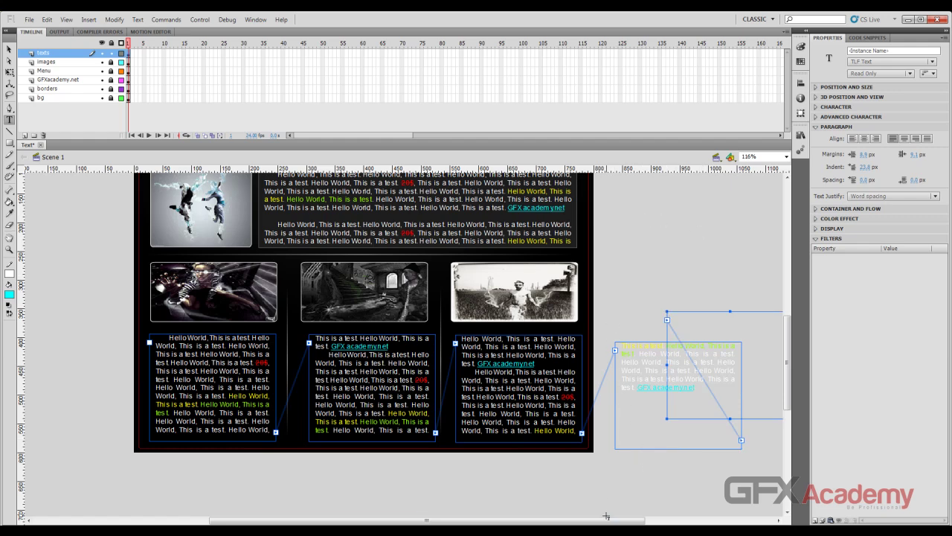
pyautogui.moveTo(606, 519); pyautogui.dragTo(648, 518)
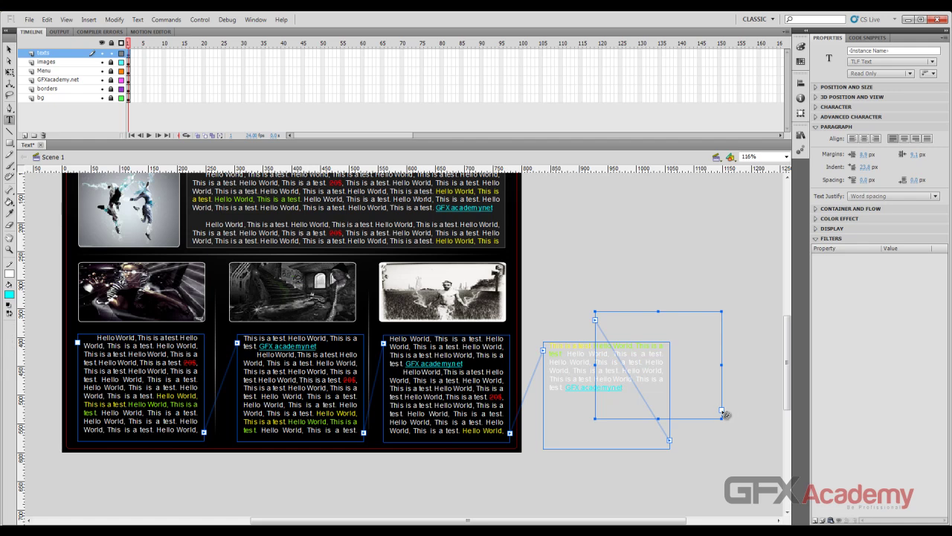
pyautogui.click(748, 403)
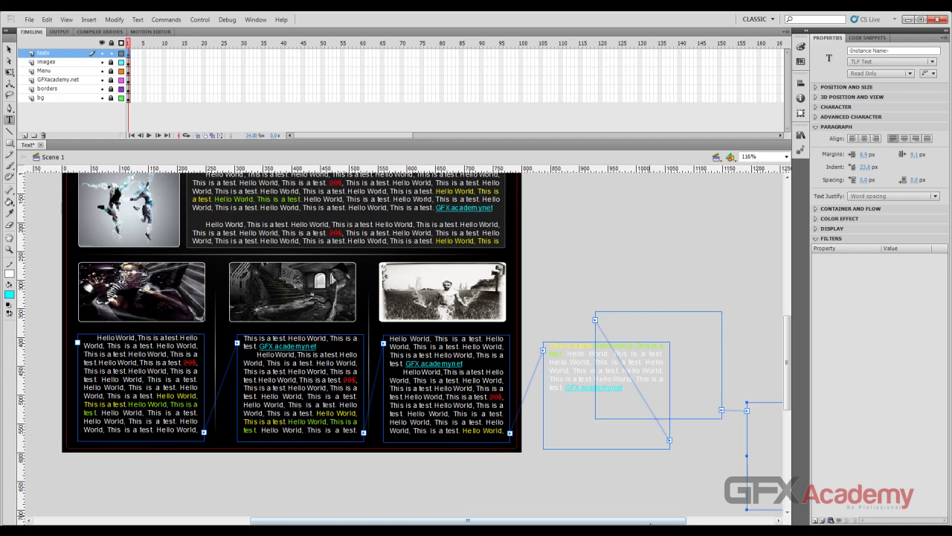
pyautogui.moveTo(647, 523); pyautogui.dragTo(661, 523)
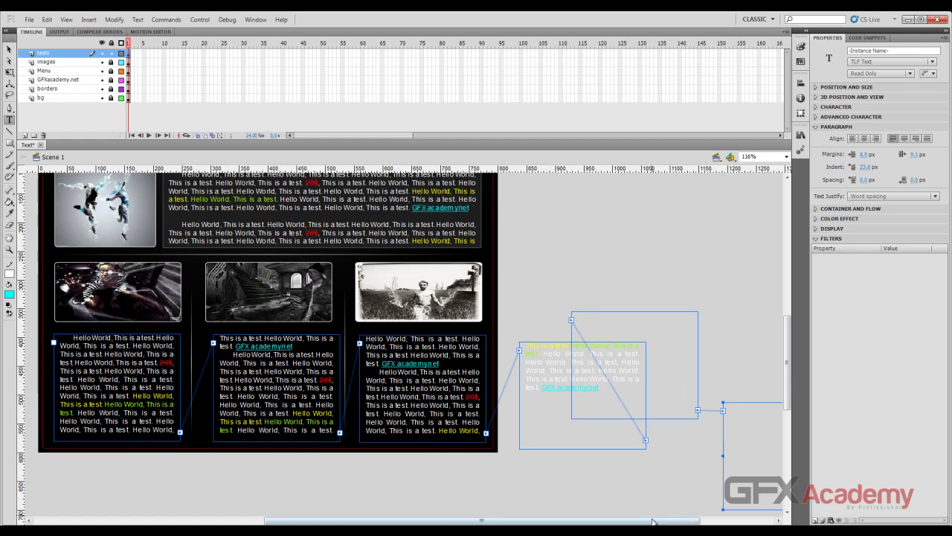
pyautogui.moveTo(660, 521); pyautogui.dragTo(690, 521)
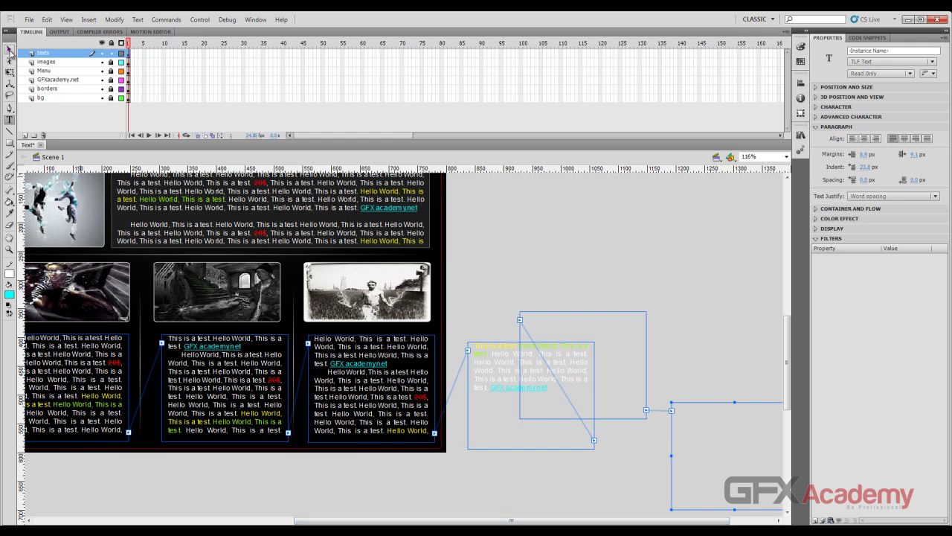
# - Break the link to the last empty text box on the pasteboard and delete that box
pyautogui.click(9, 49)
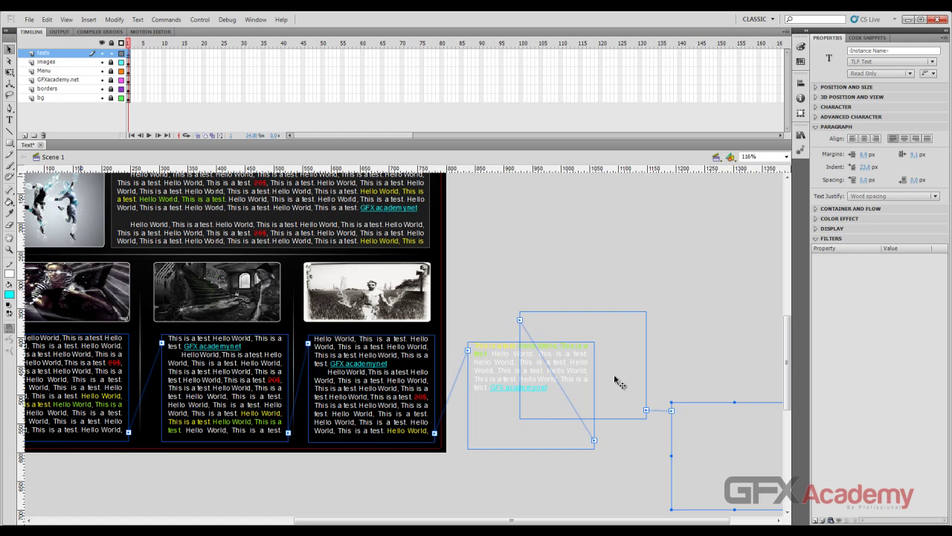
pyautogui.hotkey('ctrl', 'a')
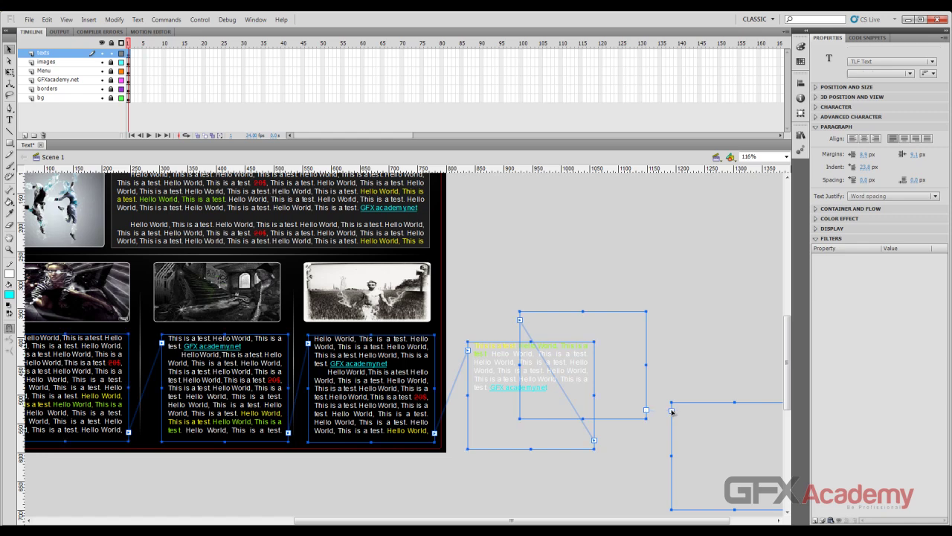
pyautogui.click(687, 422)
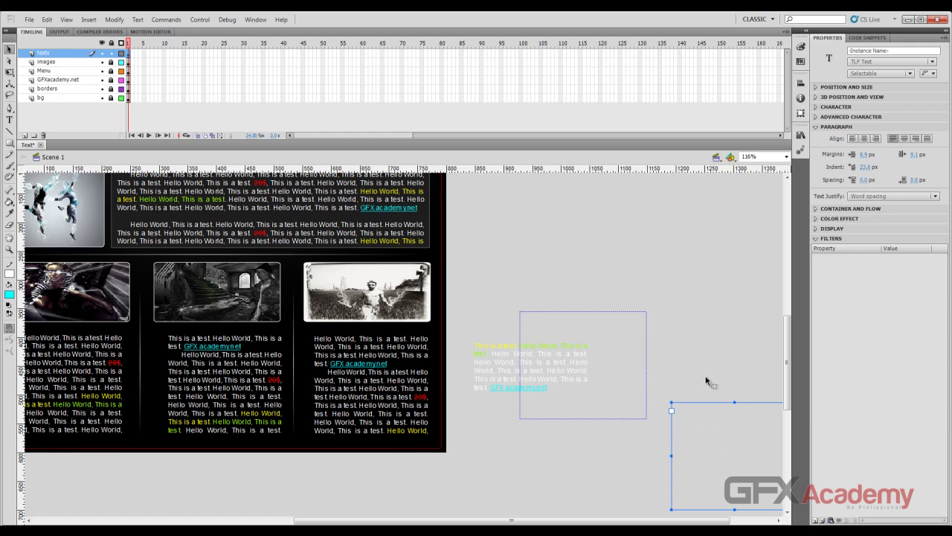
pyautogui.press('Delete')
# - Unlink the empty text box that overlaps the fourth one and delete it
pyautogui.click(601, 372)
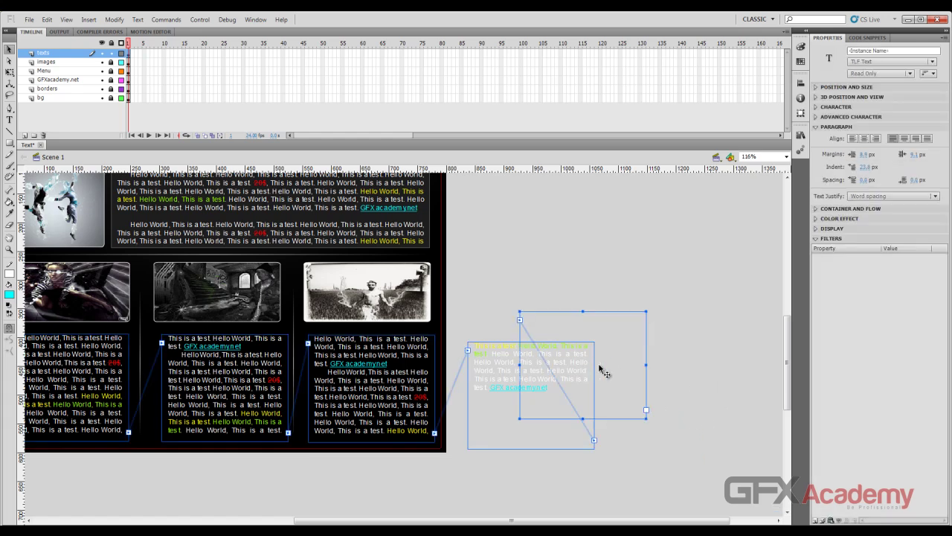
pyautogui.doubleClick(519, 319)
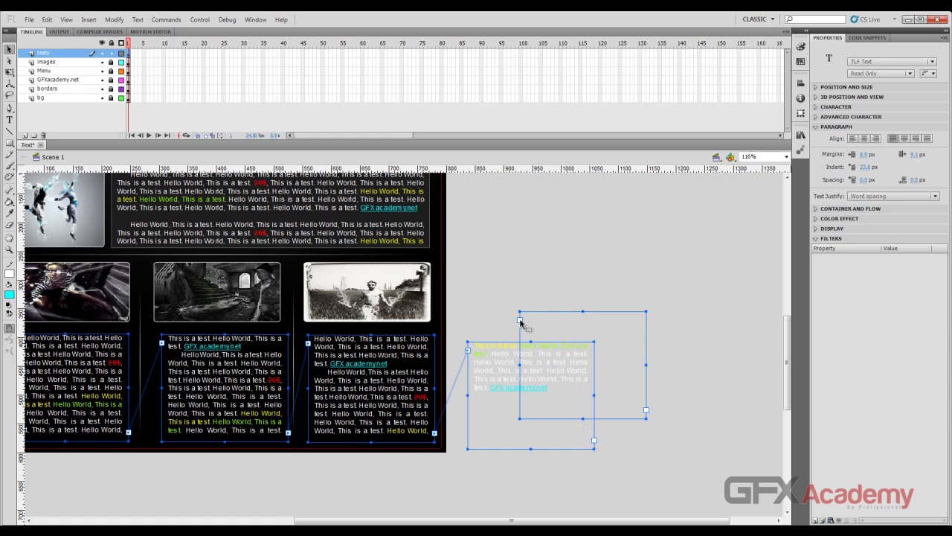
pyautogui.click(558, 267)
pyautogui.click(539, 322)
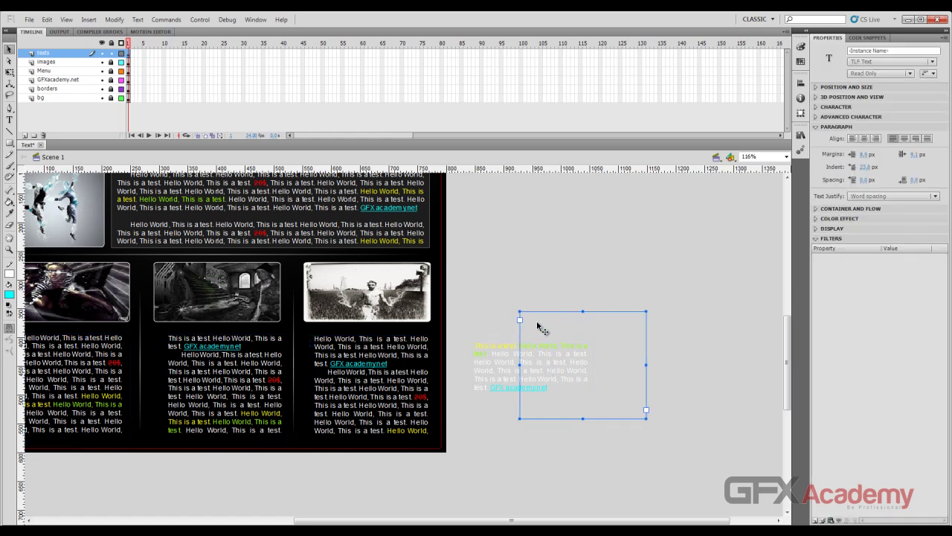
pyautogui.click(537, 320)
# - Unlink the remaining pasteboard text box from the third one and delete it
pyautogui.click(536, 365)
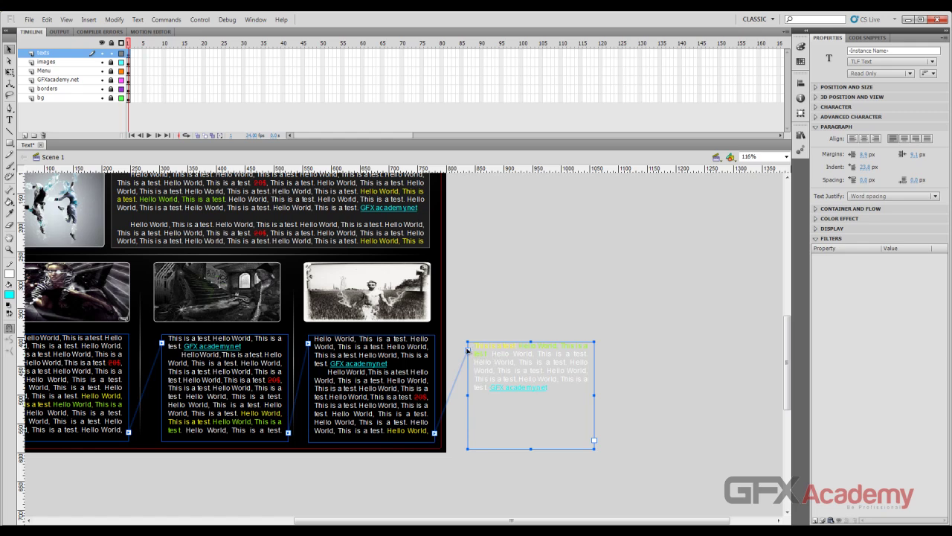
pyautogui.doubleClick(467, 350)
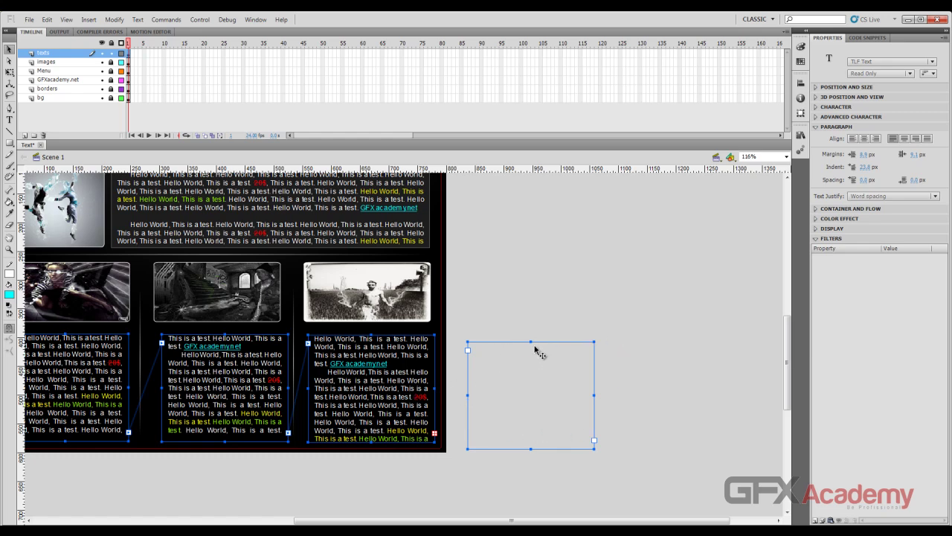
pyautogui.click(435, 433)
pyautogui.click(531, 351)
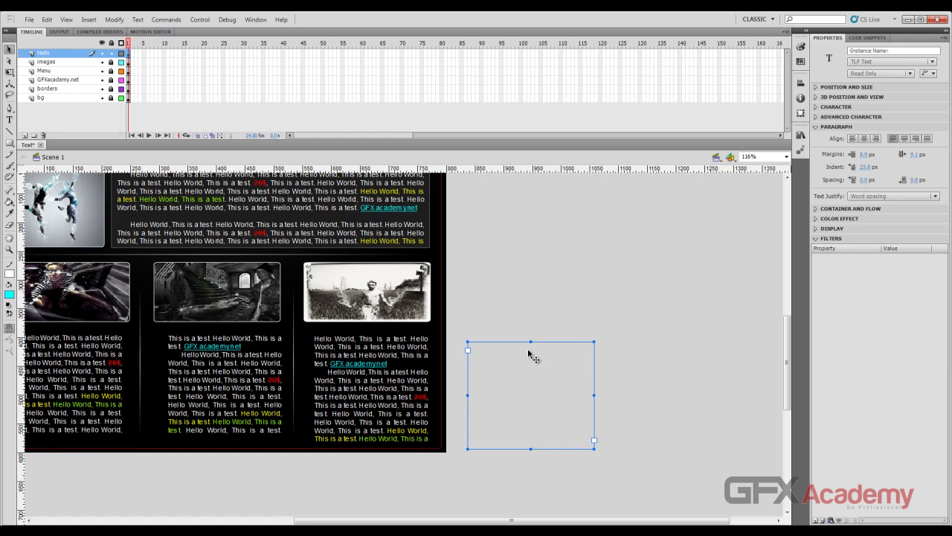
pyautogui.press('Delete')
# - Delete the linked text box below the third thumbnail
pyautogui.click(406, 379)
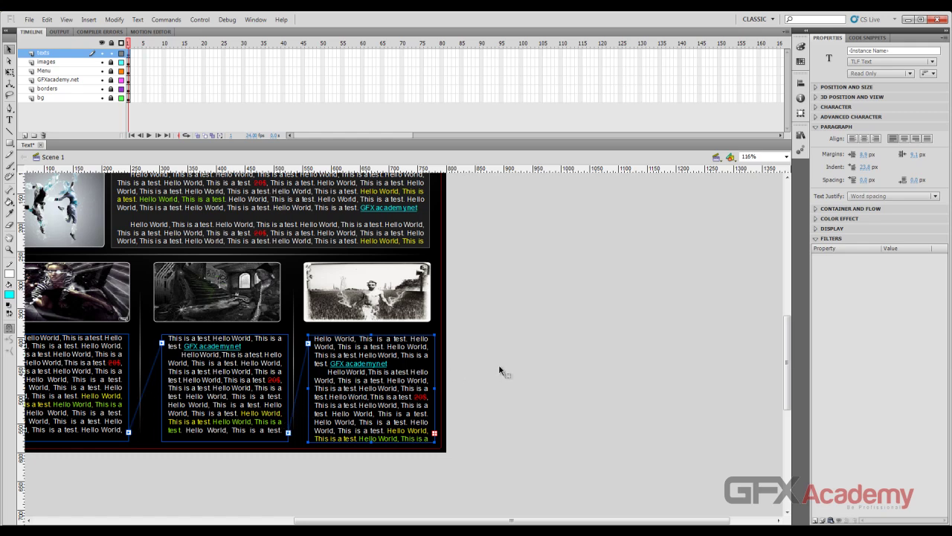
pyautogui.click(477, 368)
pyautogui.click(407, 364)
pyautogui.press('Delete')
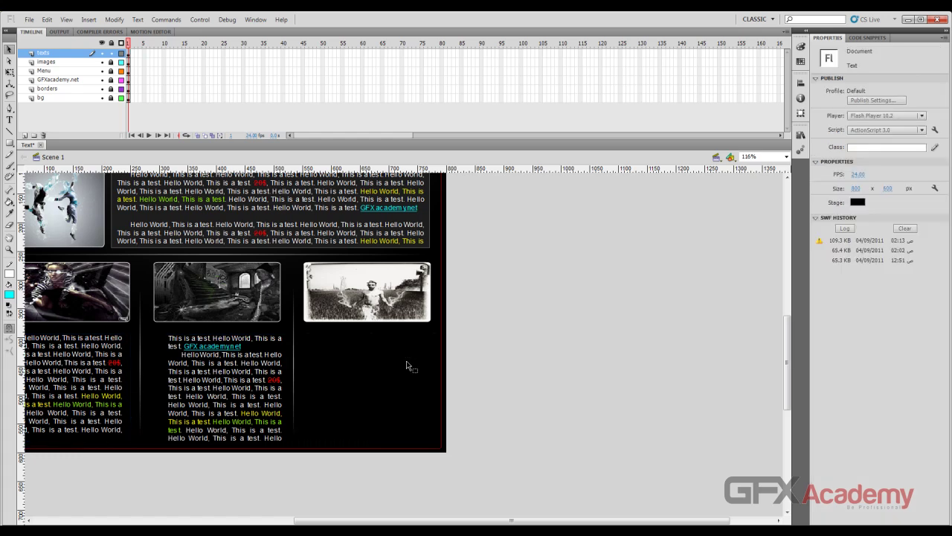
# - Flow the second text box's overflow into a new linked text box below the third thumbnail
pyautogui.click(248, 377)
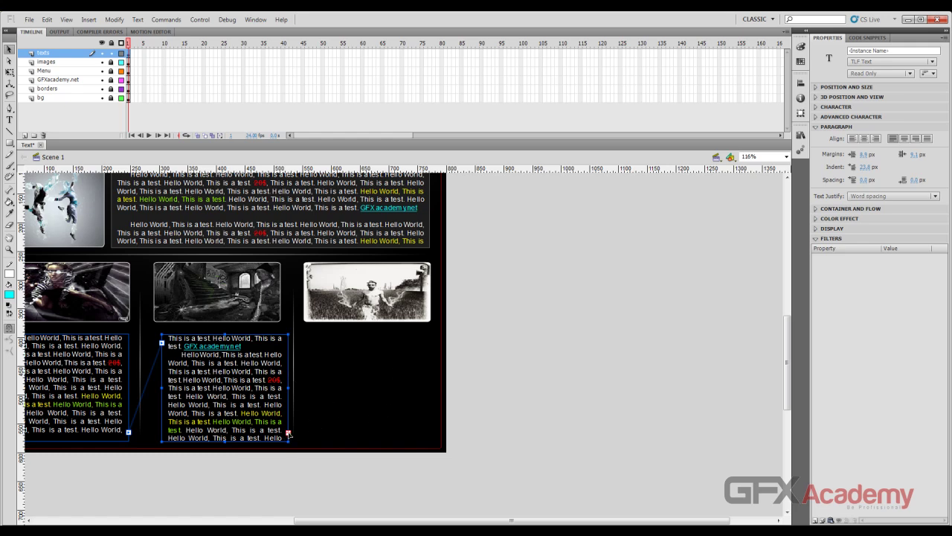
pyautogui.press('t')
pyautogui.click(306, 335)
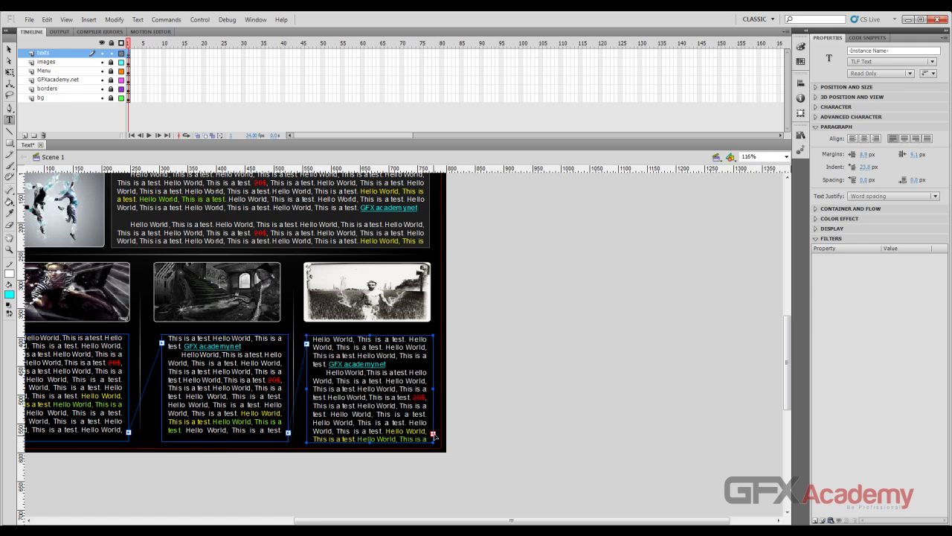
# - Flow the third text box's overflow into a new linked box on the pasteboard and delete the text in it
pyautogui.click(517, 381)
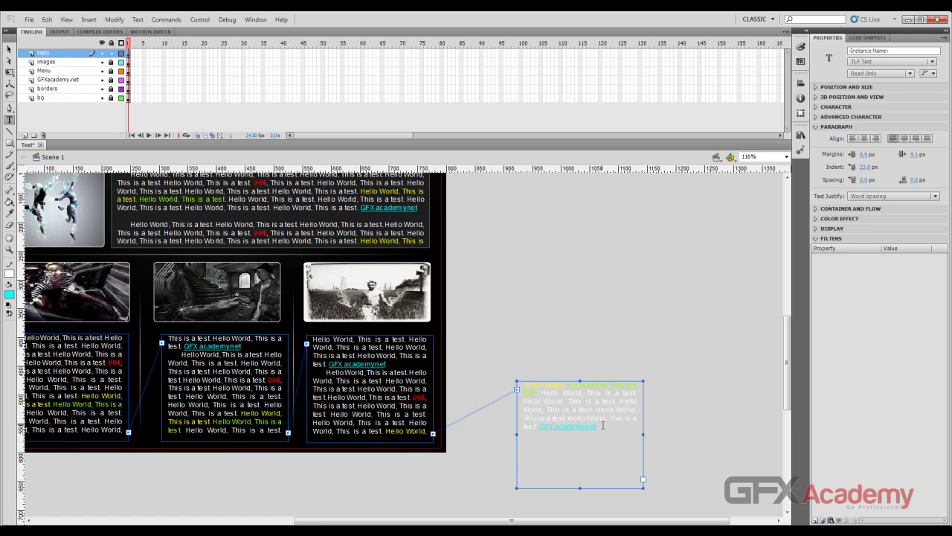
pyautogui.moveTo(604, 425); pyautogui.dragTo(523, 385)
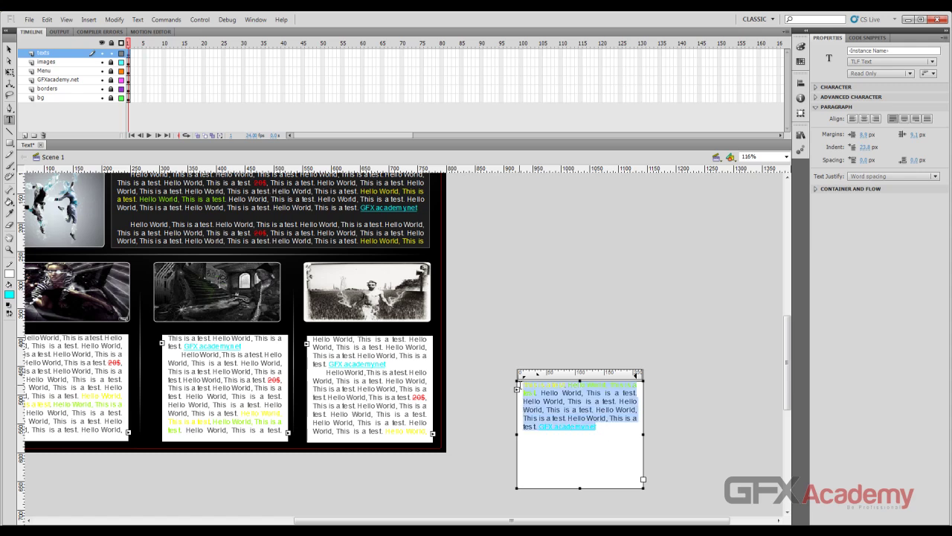
pyautogui.press('Delete')
pyautogui.click(9, 49)
pyautogui.click(49, 54)
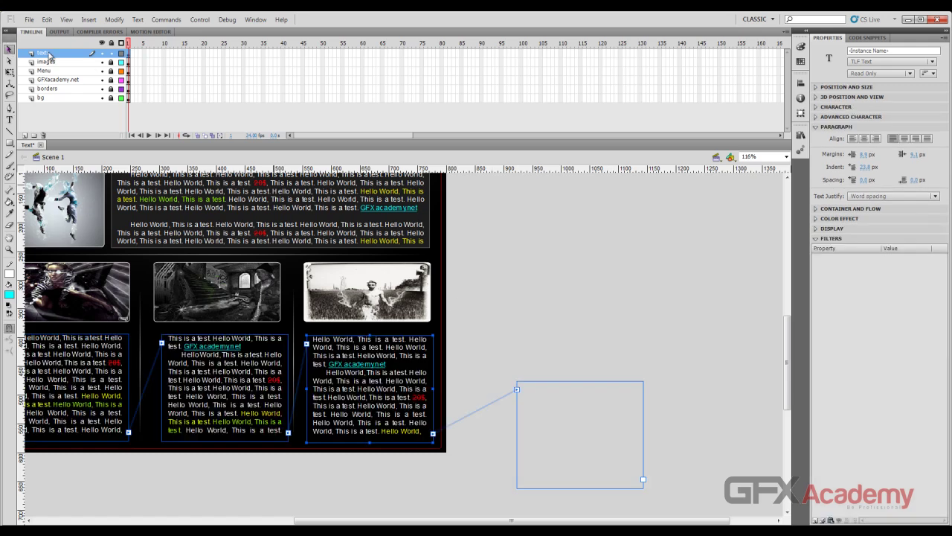
# - Break the link from the third text box to the pasteboard box and delete the empty boxes on the pasteboard
pyautogui.click(518, 391)
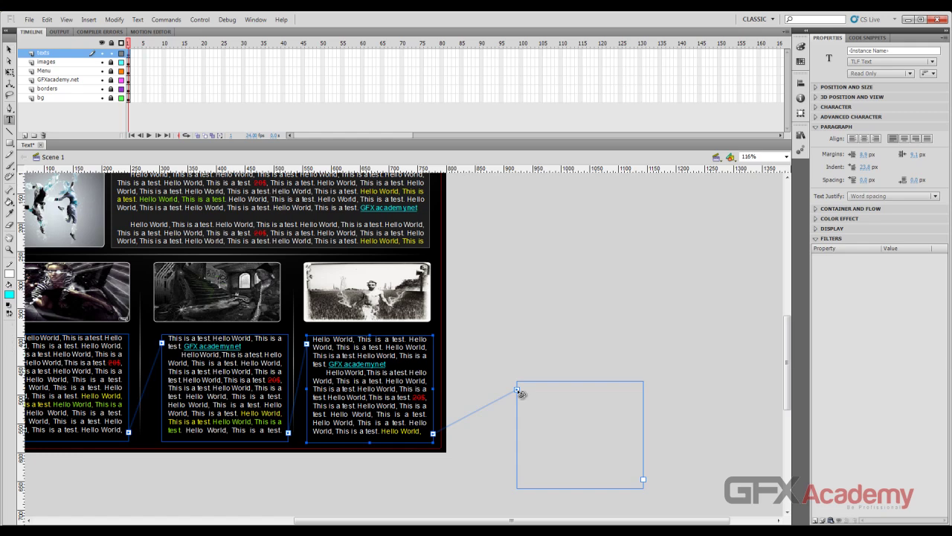
pyautogui.click(512, 344)
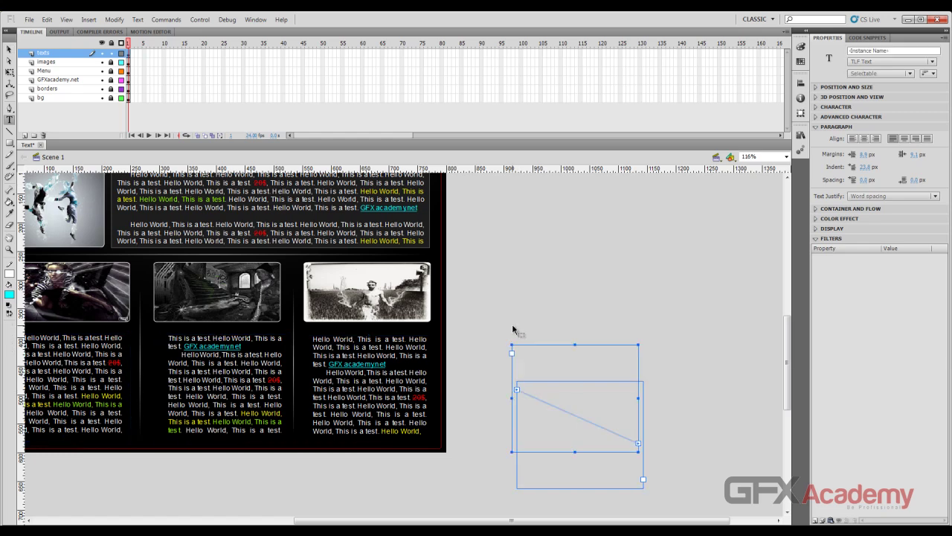
pyautogui.press('v')
pyautogui.moveTo(669, 312); pyautogui.dragTo(499, 512)
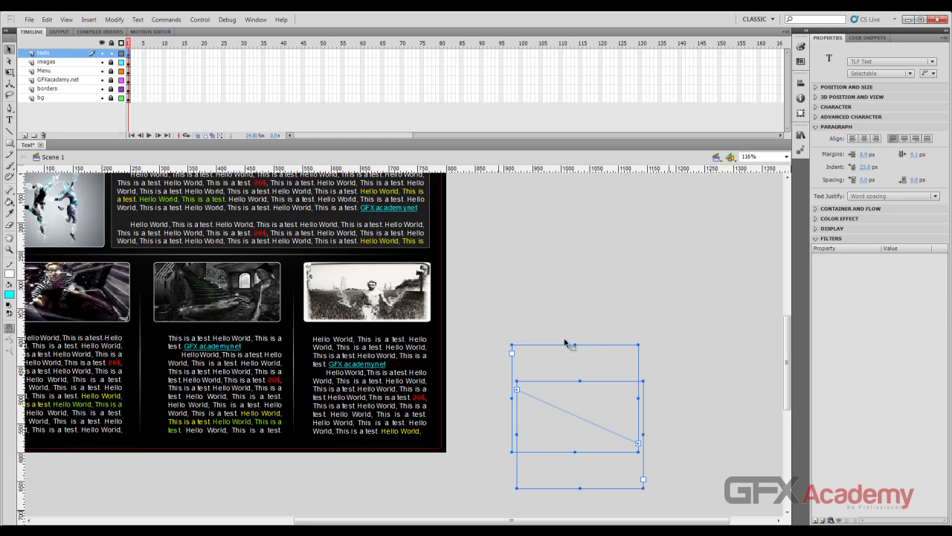
pyautogui.press('Delete')
# - Align the bottom edges of the first and second text boxes below the thumbnails
pyautogui.click(387, 410)
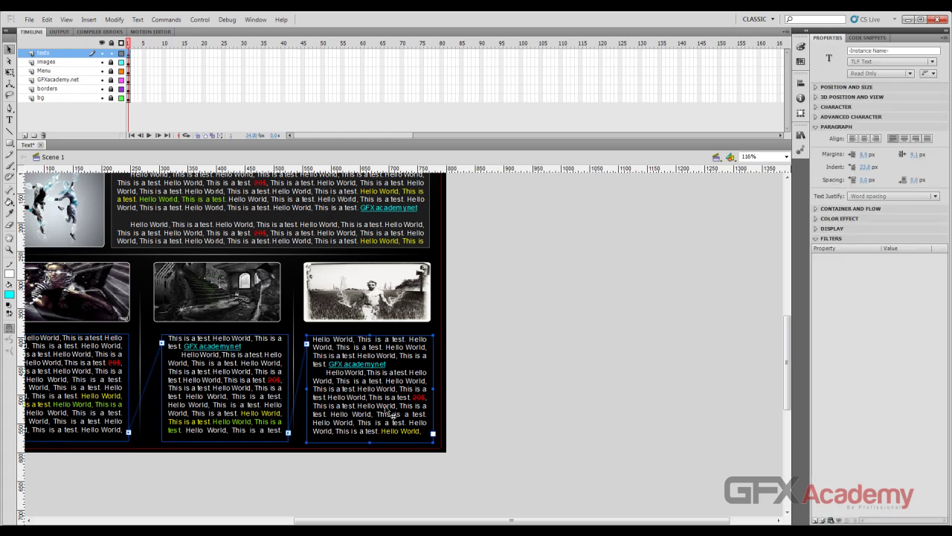
pyautogui.moveTo(349, 521); pyautogui.dragTo(293, 523)
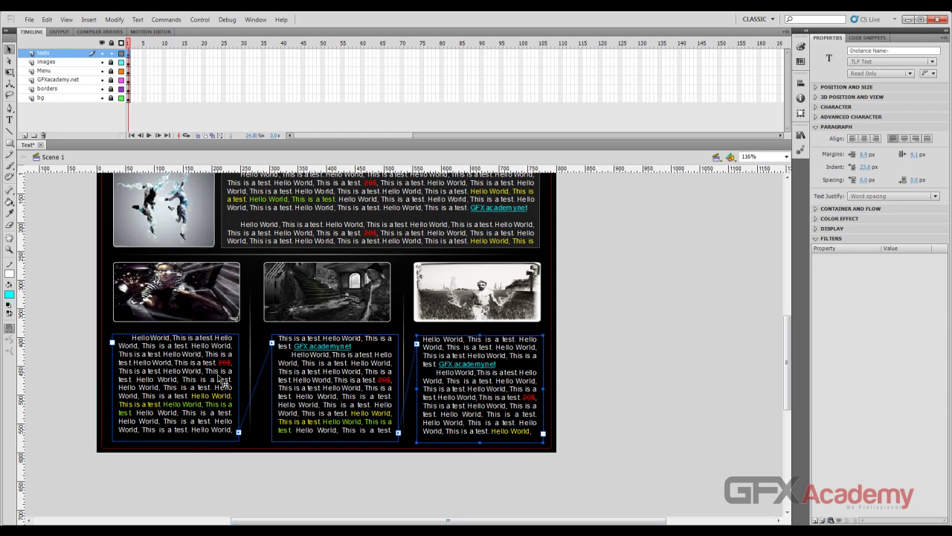
pyautogui.keyDown('shift'); pyautogui.click(212, 375); pyautogui.keyUp('shift')
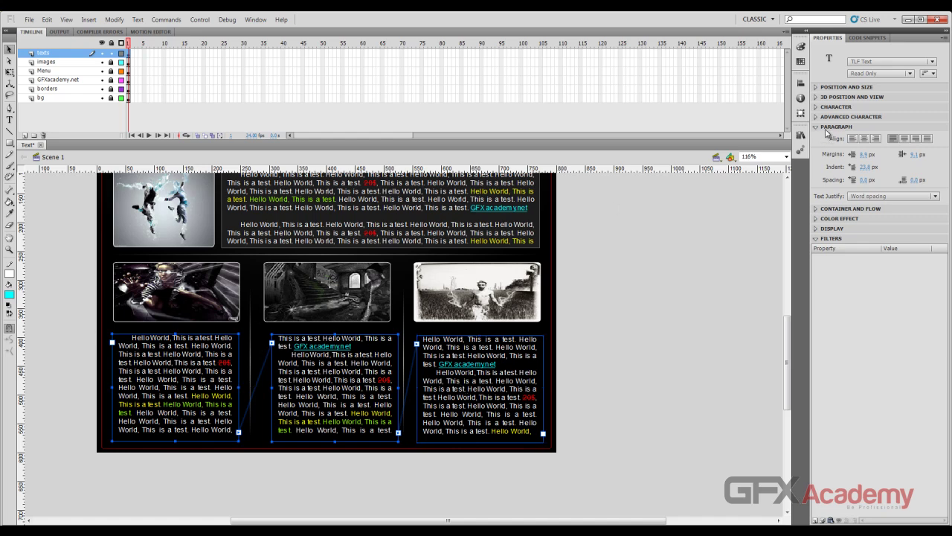
pyautogui.click(801, 83)
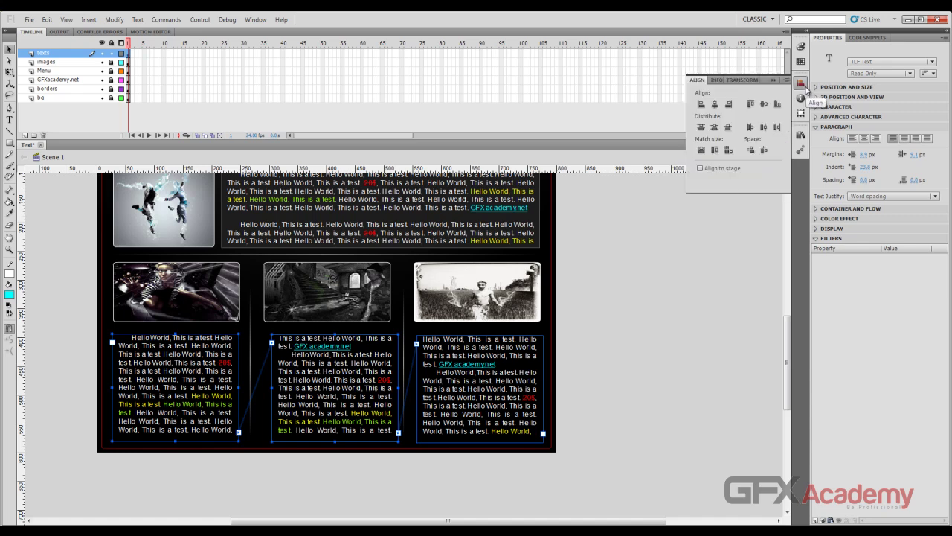
pyautogui.click(779, 107)
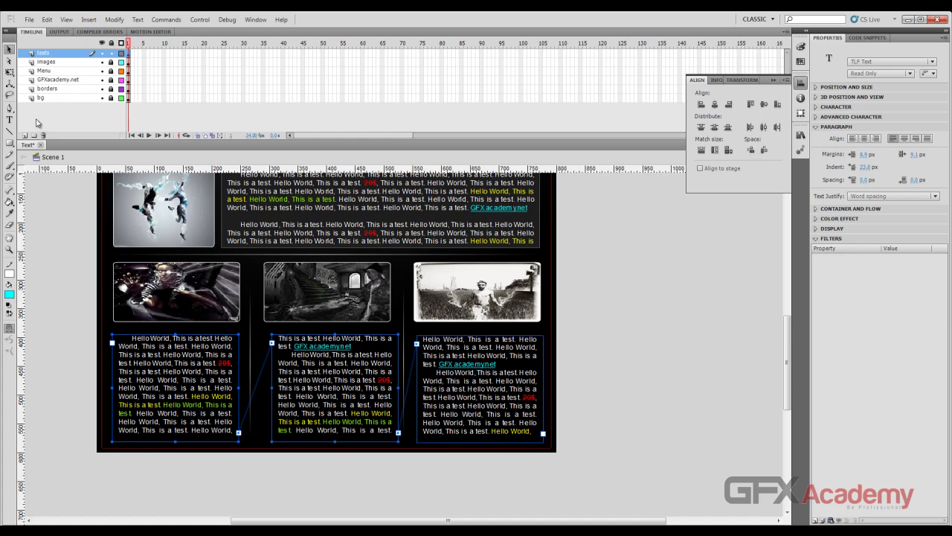
pyautogui.click(10, 51)
pyautogui.click(593, 277)
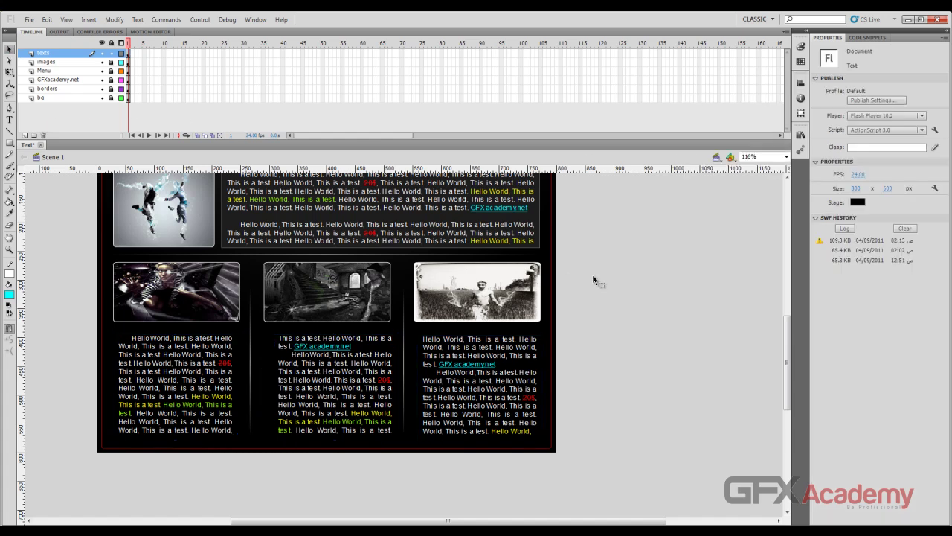
# - Nudge the middle text box slightly to the left so it sits beneath the middle thumbnail
pyautogui.click(362, 364)
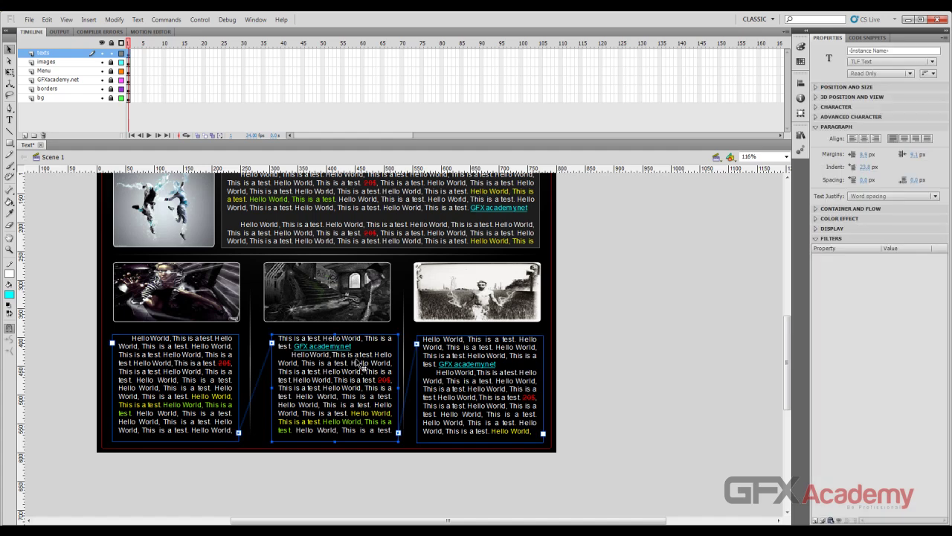
pyautogui.press('Left')
pyautogui.press('Left')
pyautogui.press('Left')
pyautogui.press('Left')
pyautogui.press('Left')
pyautogui.press('Left')
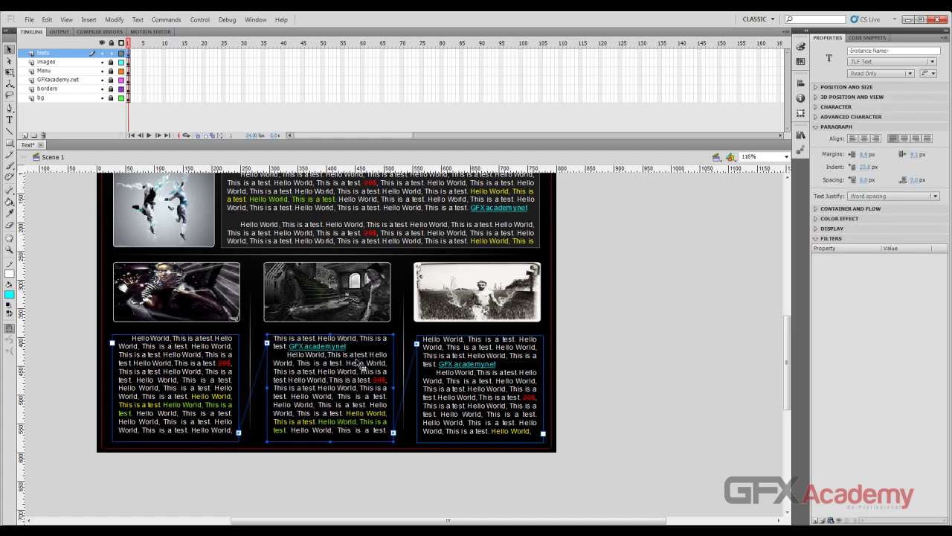
pyautogui.press('Left')
pyautogui.press('Left')
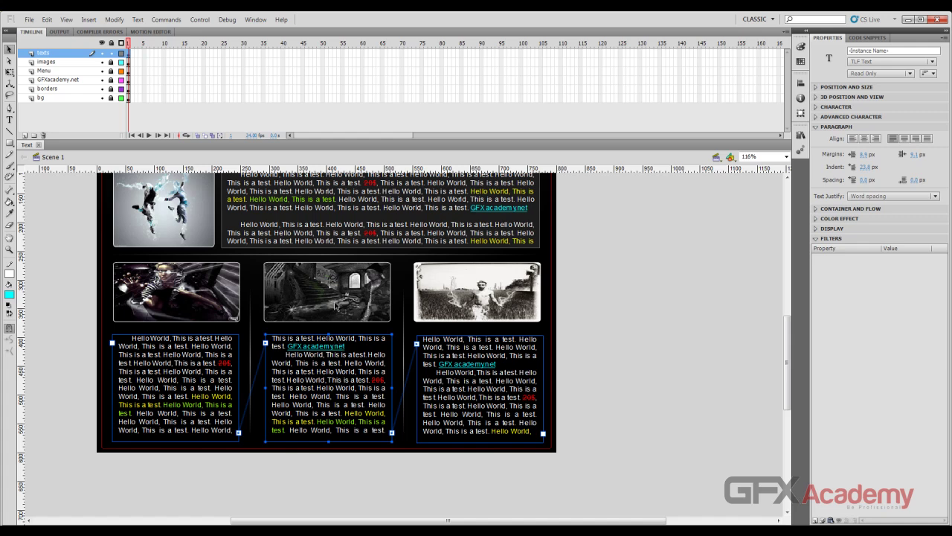
# - Unlock the images layer and align the horizontal centers of the middle thumbnail and its text box
pyautogui.click(335, 305)
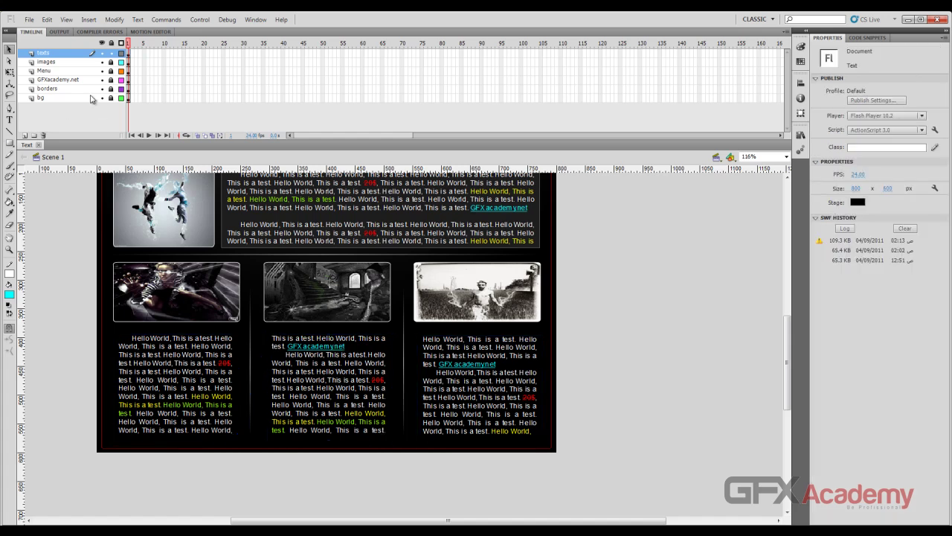
pyautogui.click(111, 62)
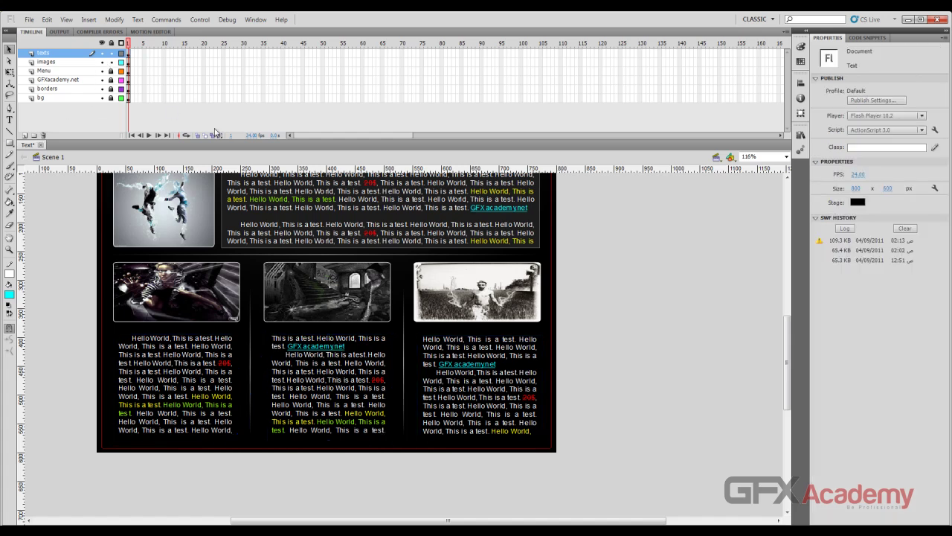
pyautogui.click(362, 295)
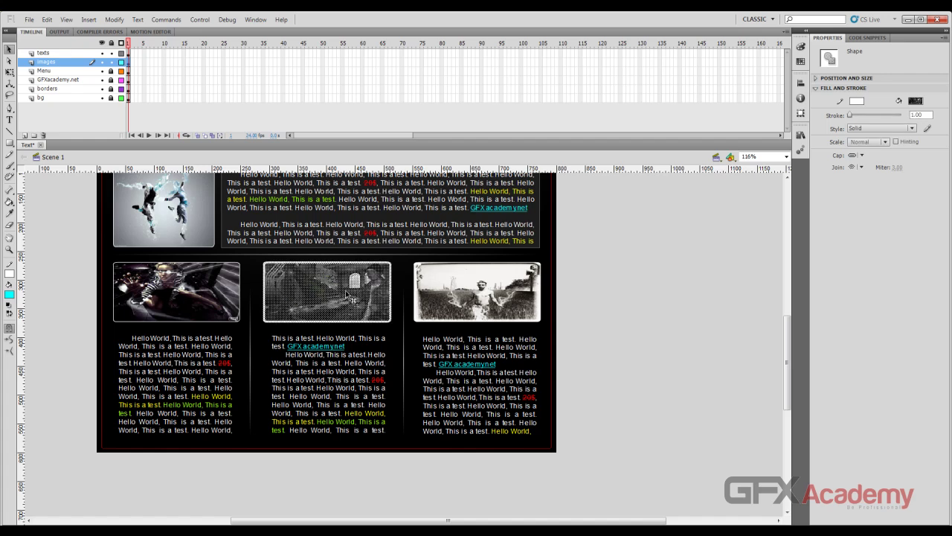
pyautogui.click(341, 346)
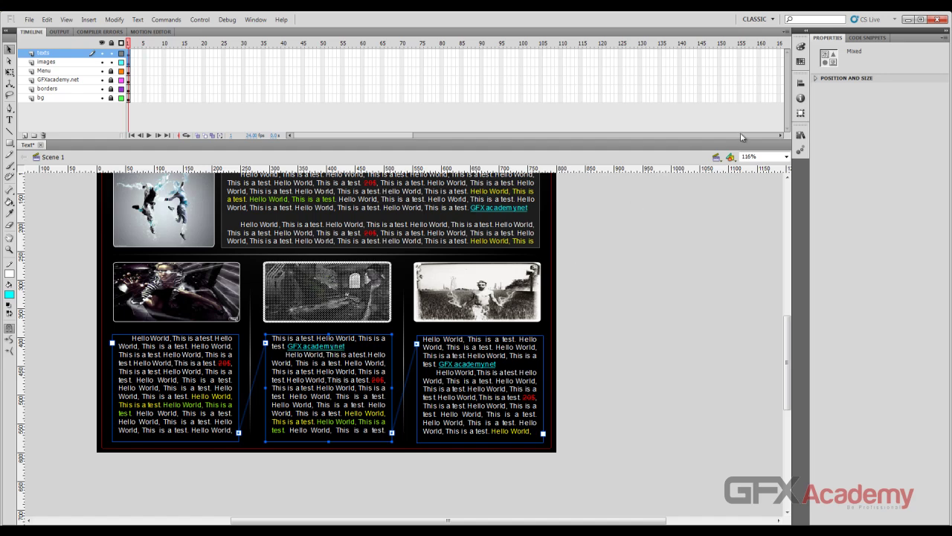
pyautogui.click(800, 82)
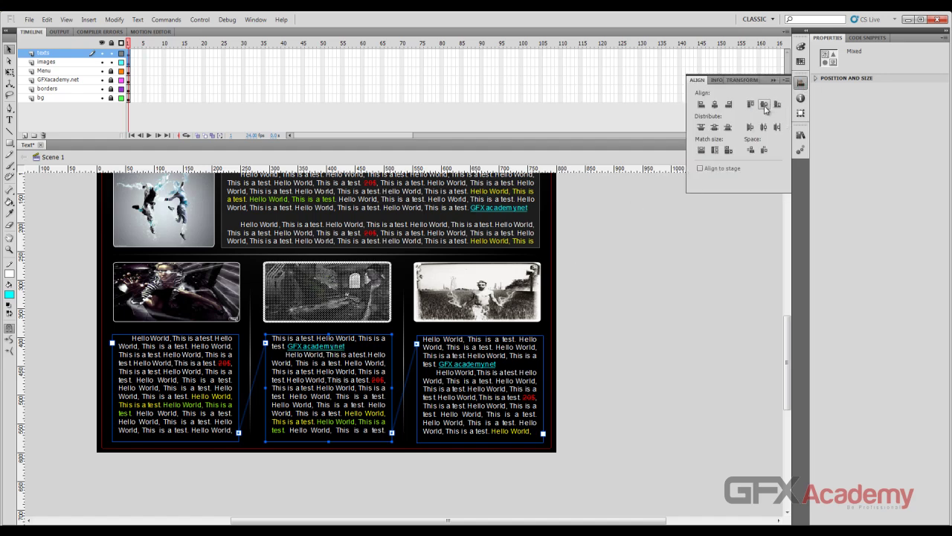
pyautogui.click(764, 104)
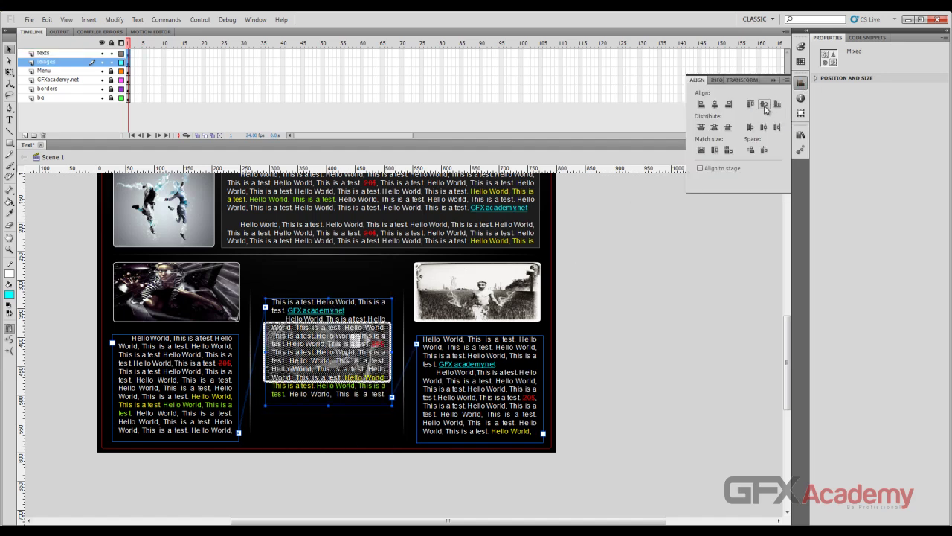
pyautogui.hotkey('ctrl', 'z')
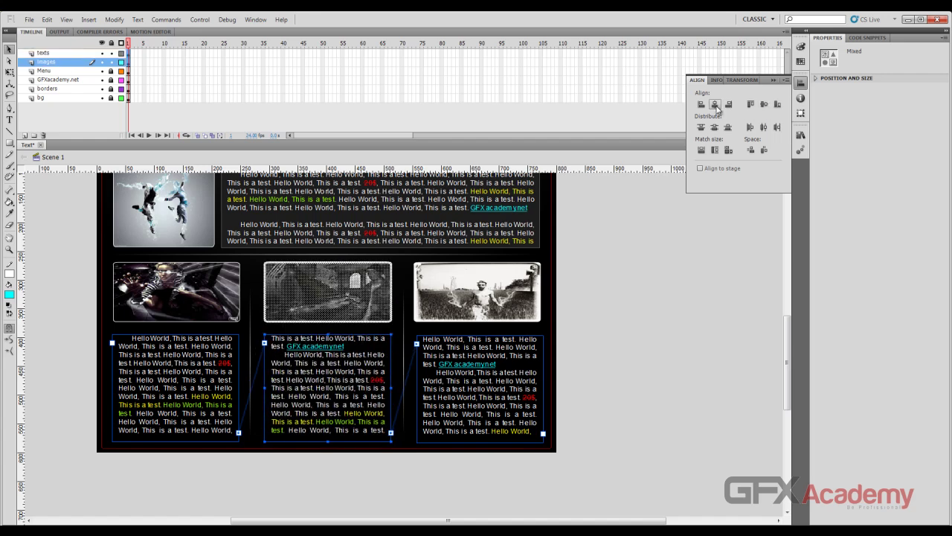
# - Align the horizontal centers of the third thumbnail and the text box below it
pyautogui.click(469, 311)
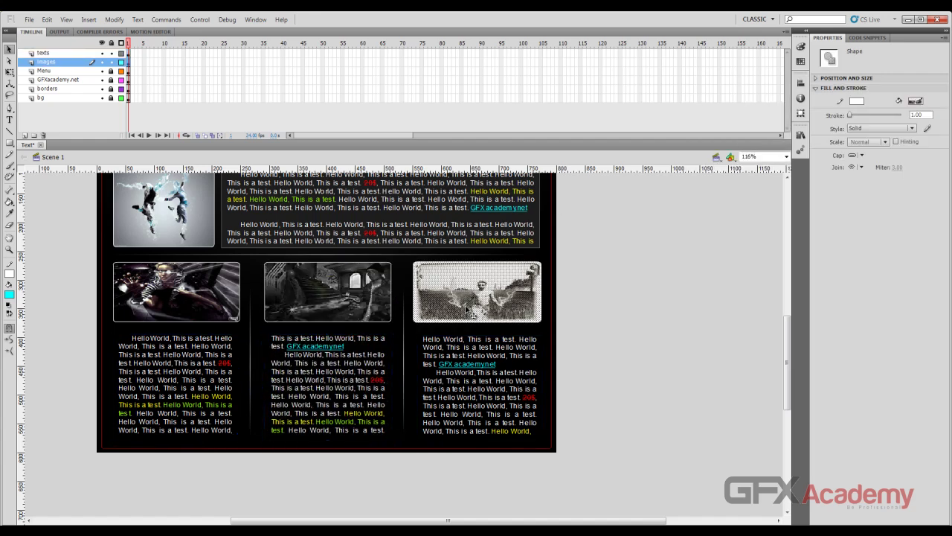
pyautogui.click(469, 343)
pyautogui.click(801, 82)
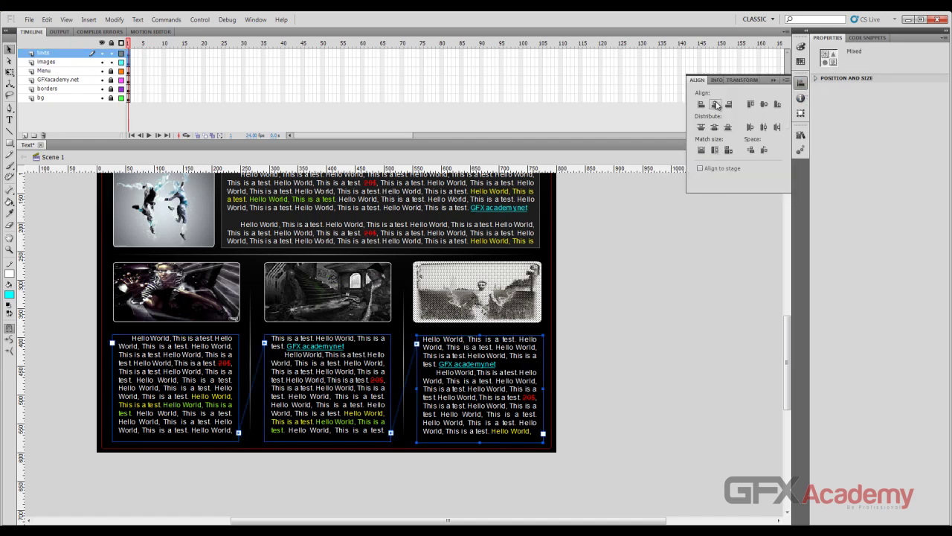
pyautogui.click(717, 105)
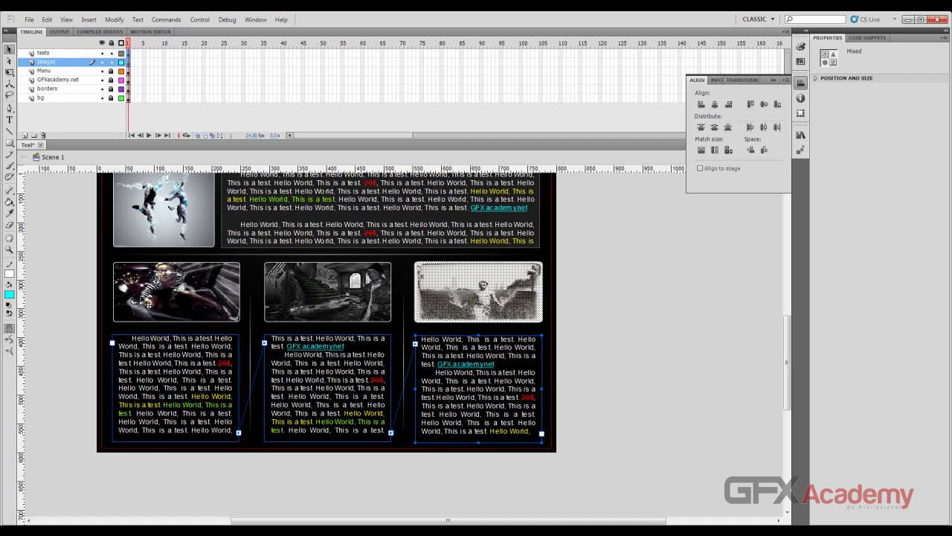
# - Align the horizontal centers of the first thumbnail and the text box below it
pyautogui.click(162, 302)
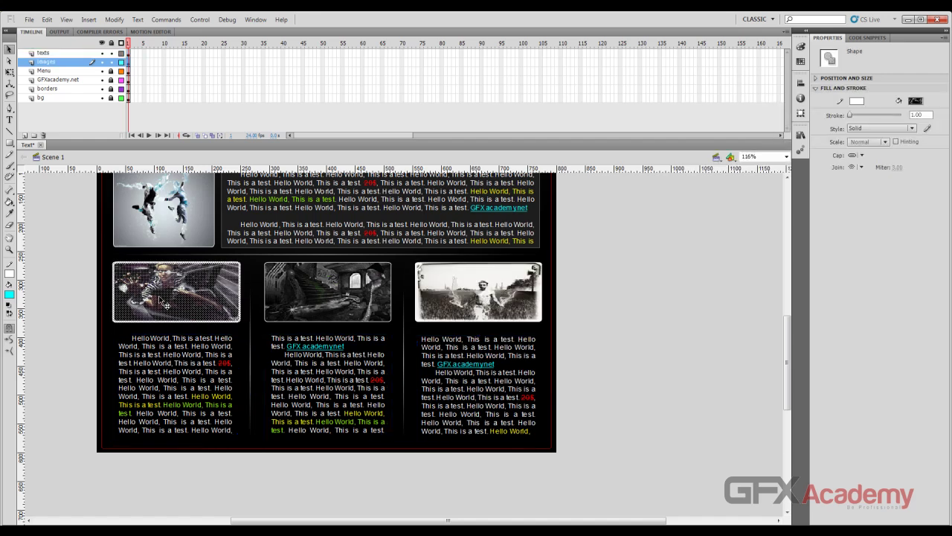
pyautogui.click(195, 347)
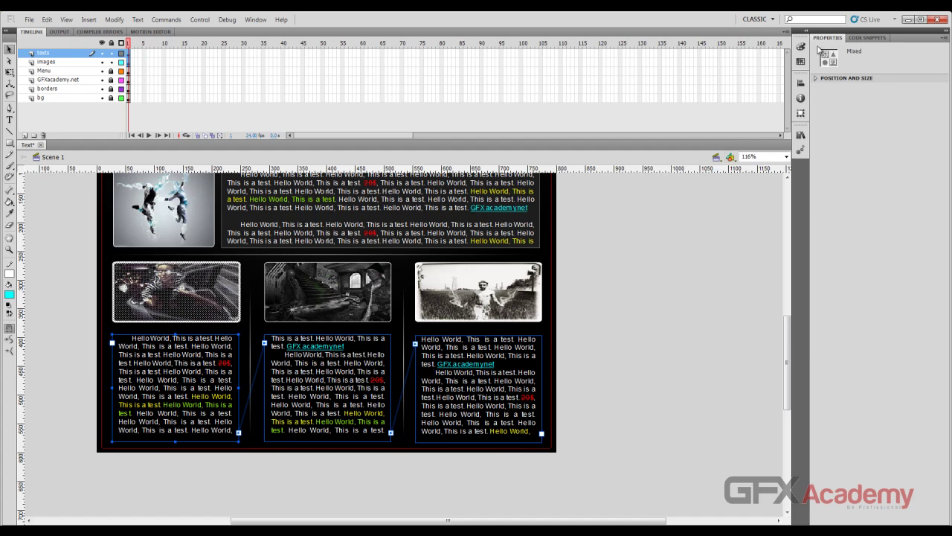
pyautogui.click(800, 84)
pyautogui.click(720, 108)
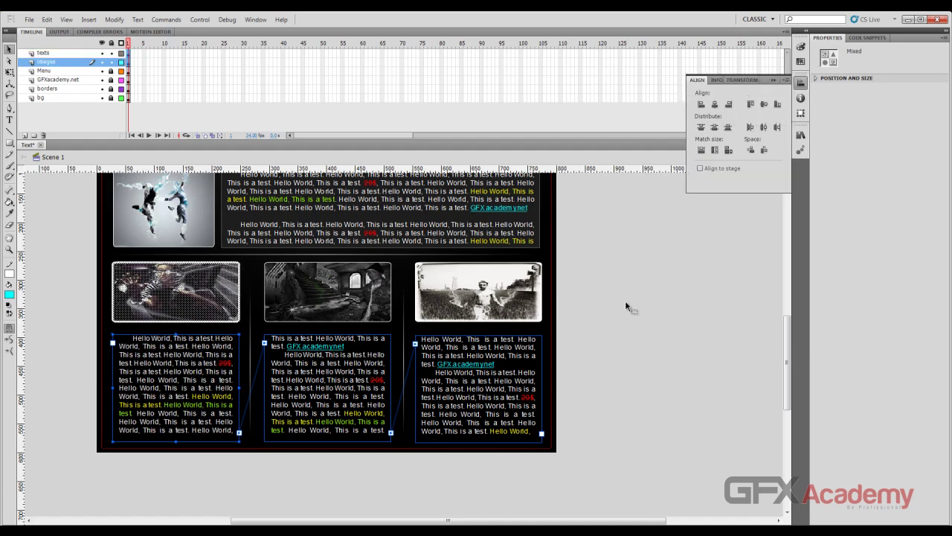
# - Align the bottom edges of all three text boxes below the thumbnails and fit the whole stage in the window
pyautogui.click(524, 378)
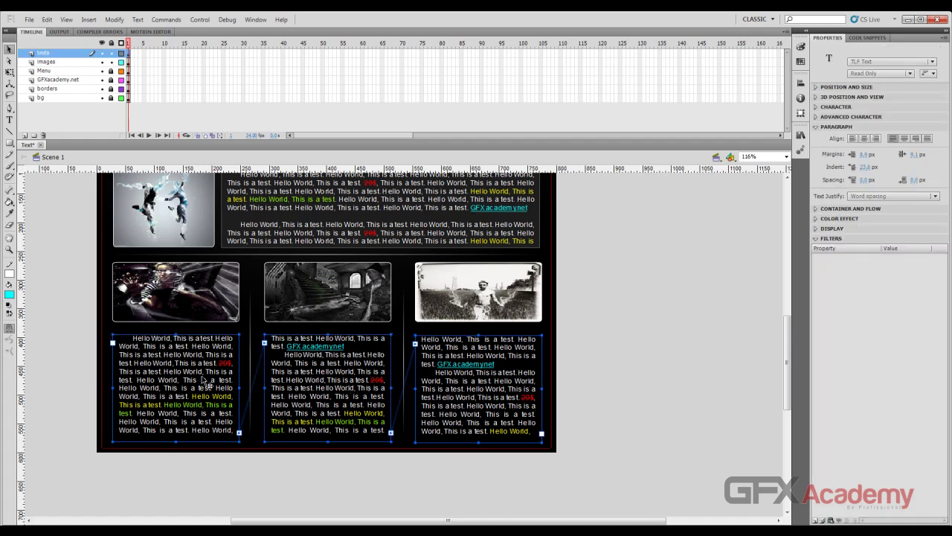
pyautogui.click(800, 83)
pyautogui.click(778, 105)
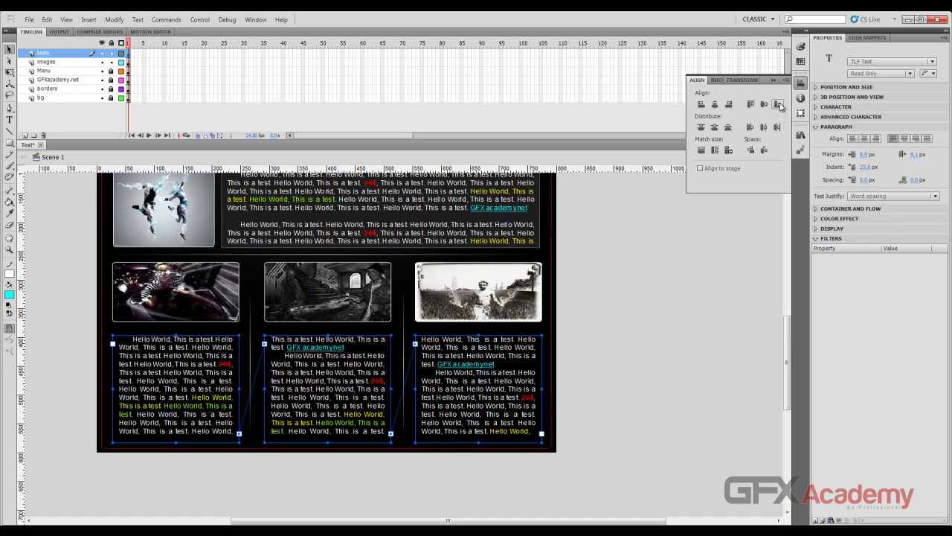
pyautogui.click(665, 281)
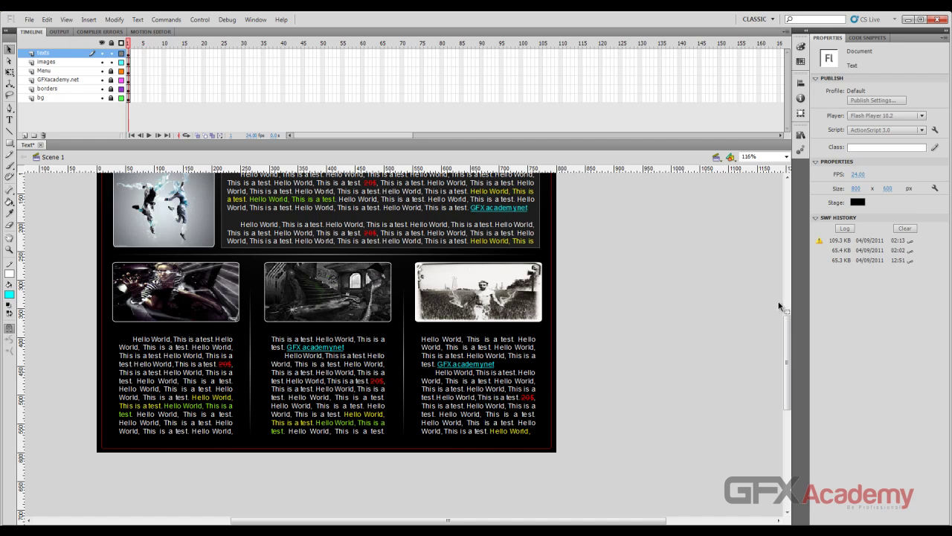
pyautogui.click(785, 156)
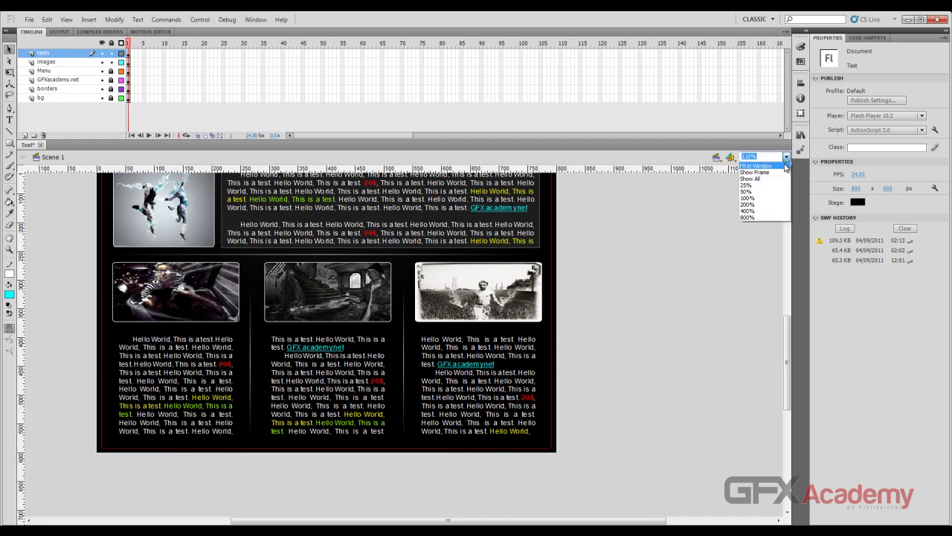
pyautogui.click(759, 168)
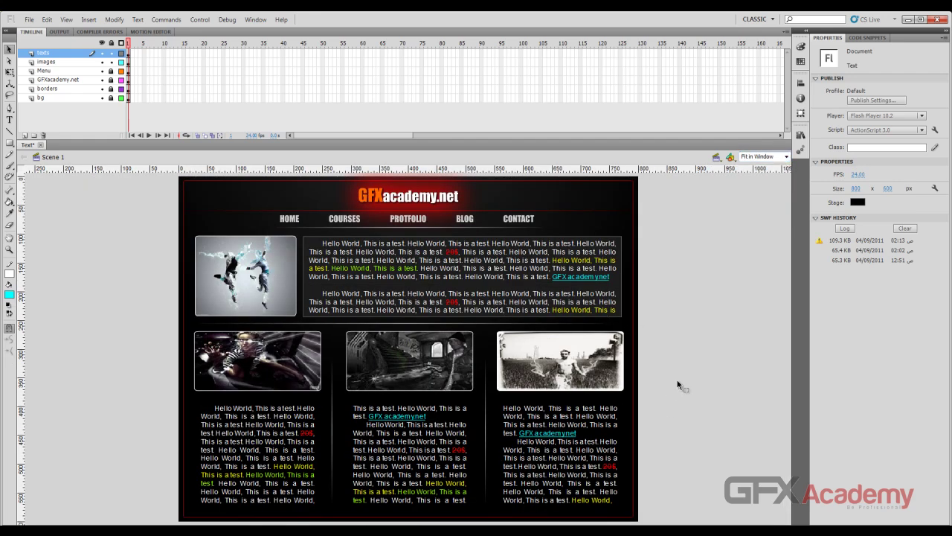